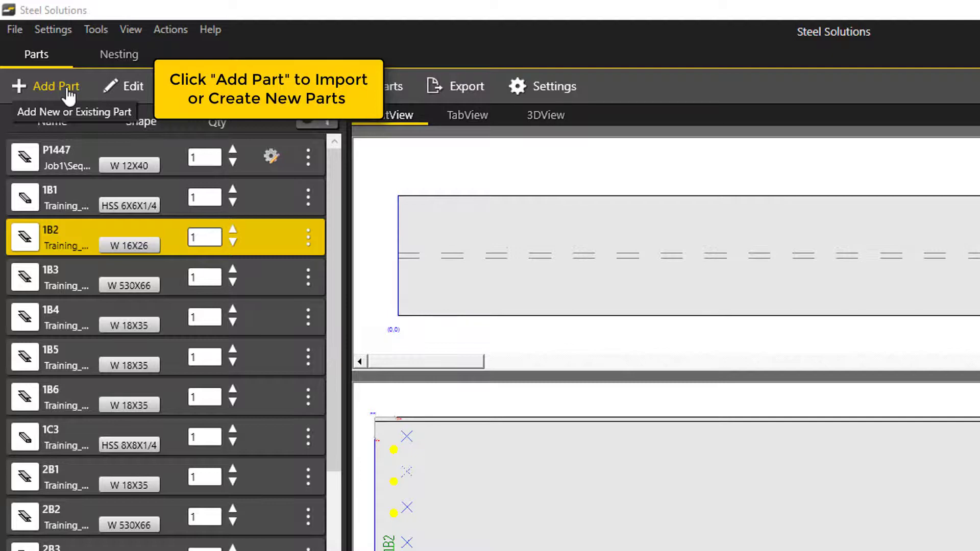
Start creating a new part from scratch and name its piece mark p166
left_click(68, 90)
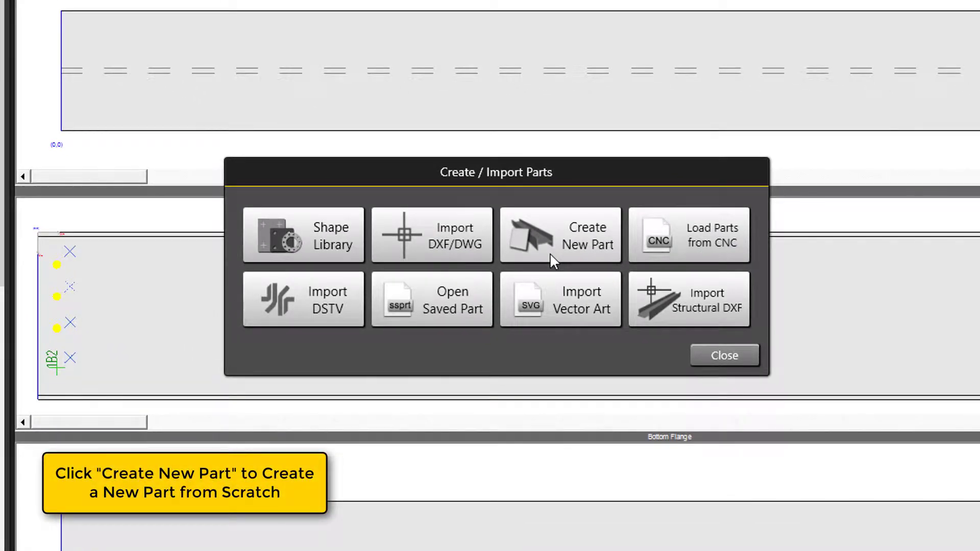
left_click(550, 253)
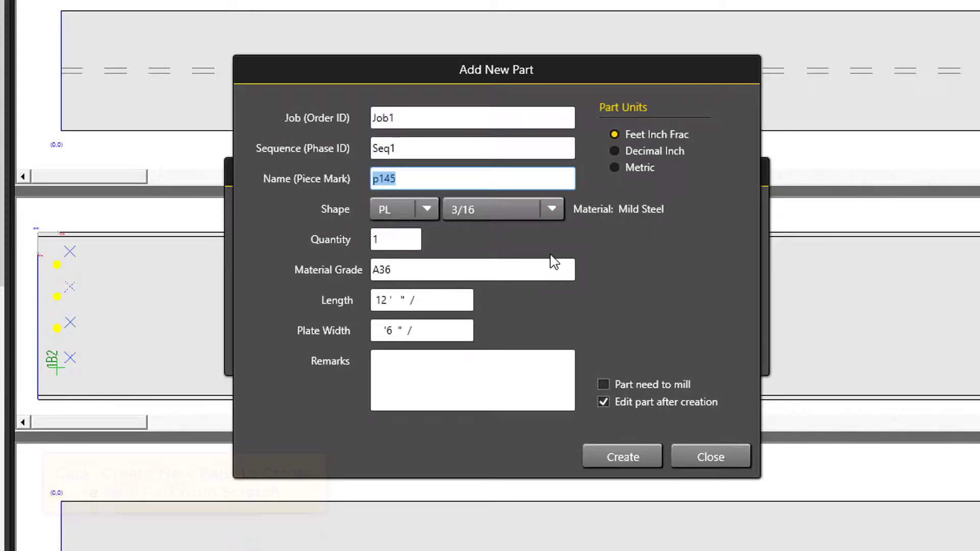
type("p1")
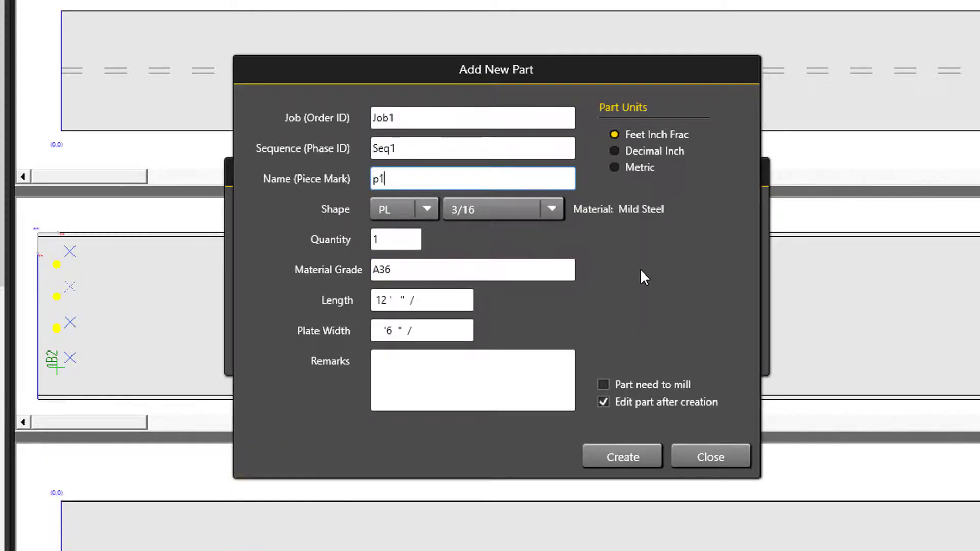
type("66")
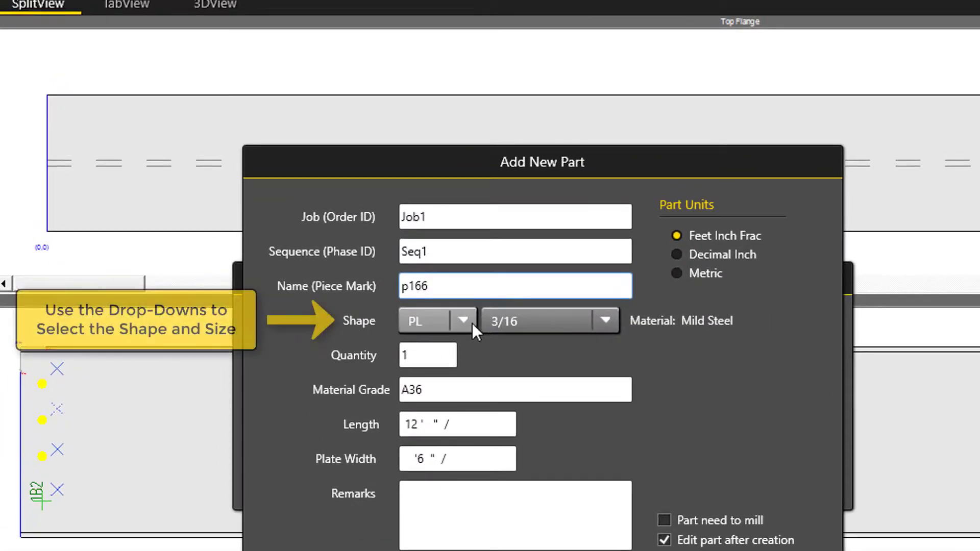
Set the new part's shape to a W section of size 12X40 in mild steel
left_click(471, 321)
scroll(497, 201, "down", 1)
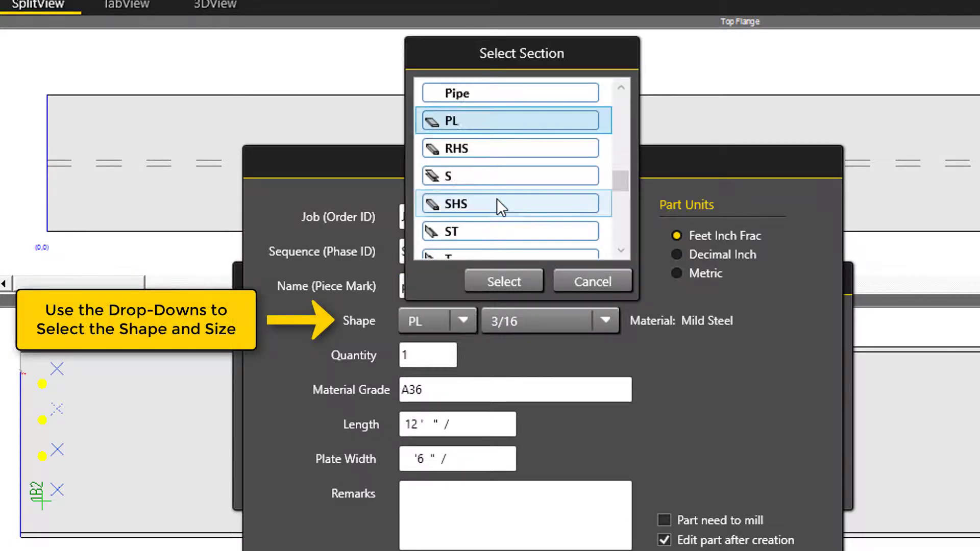
scroll(497, 202, "down", 4)
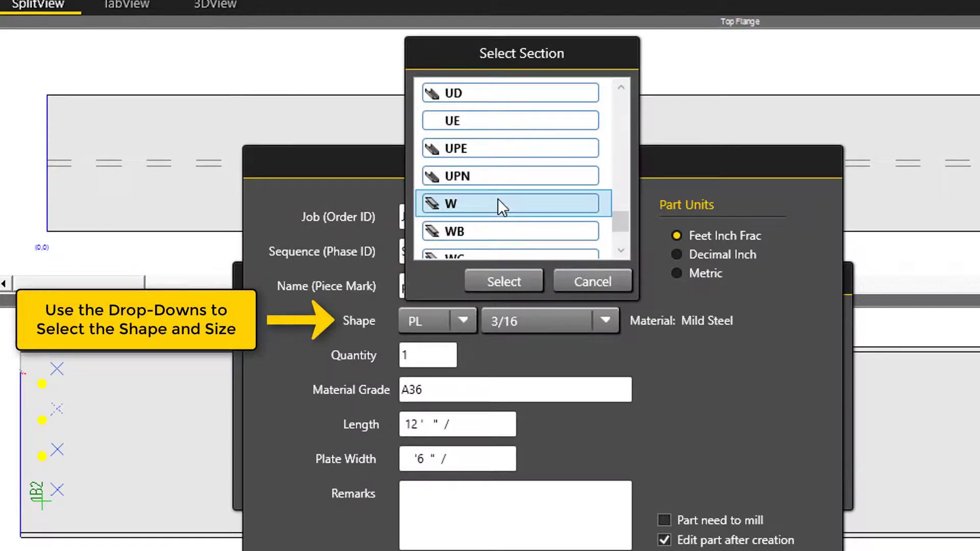
left_click(525, 276)
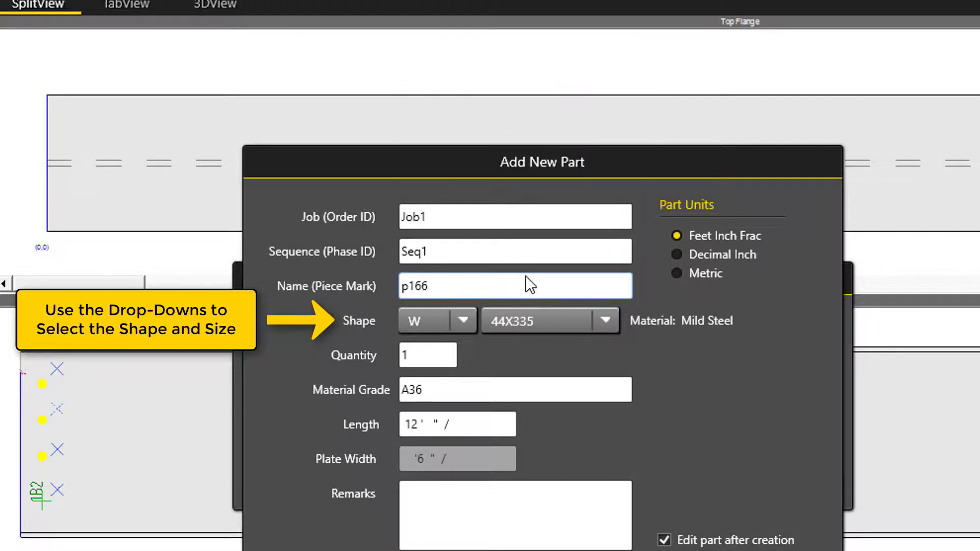
left_click(544, 317)
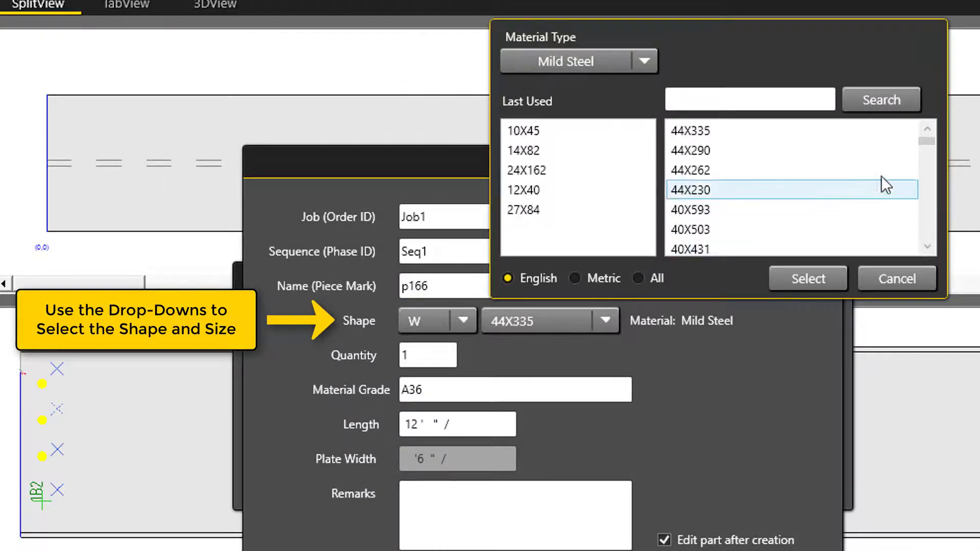
left_click_drag(925, 145, 935, 212)
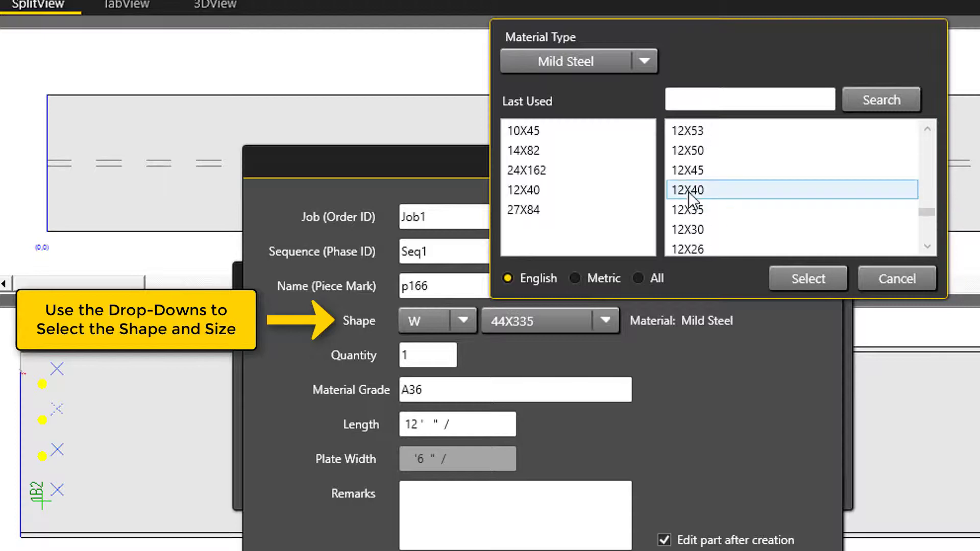
left_click(706, 192)
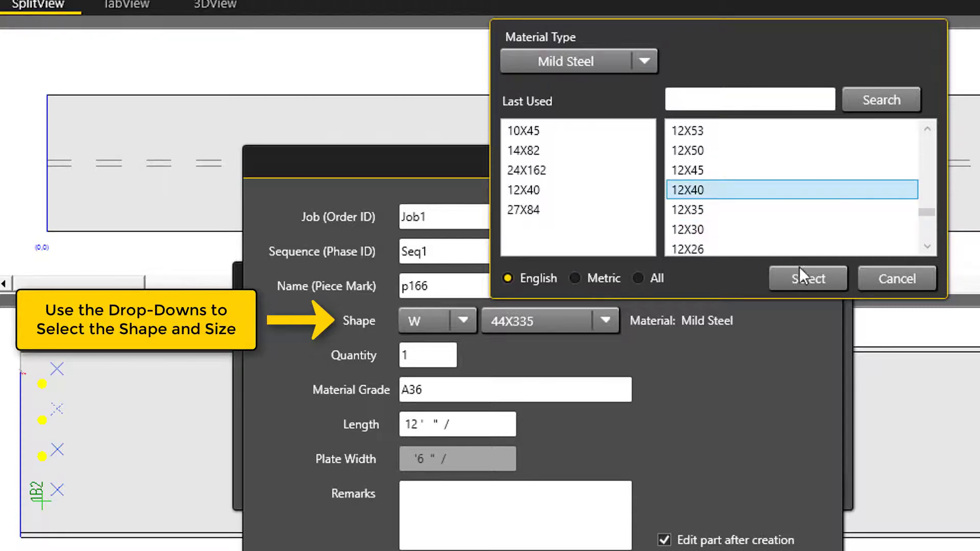
left_click(813, 281)
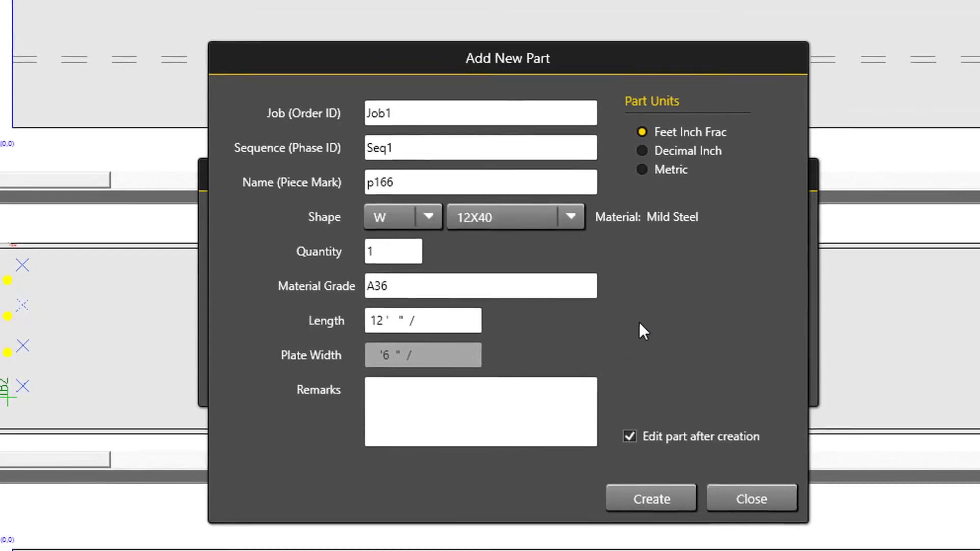
Set the part length to 14 feet and create the part
left_click(462, 322)
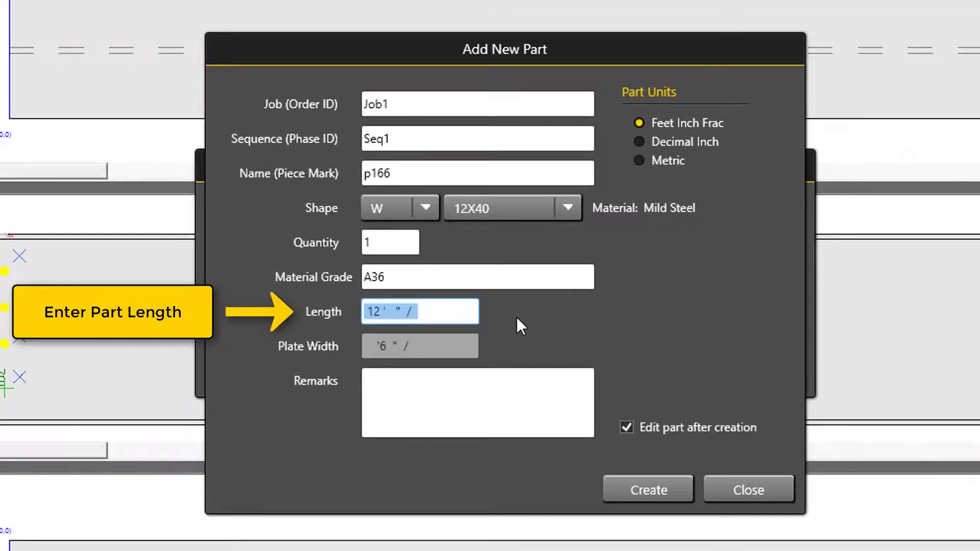
type("14")
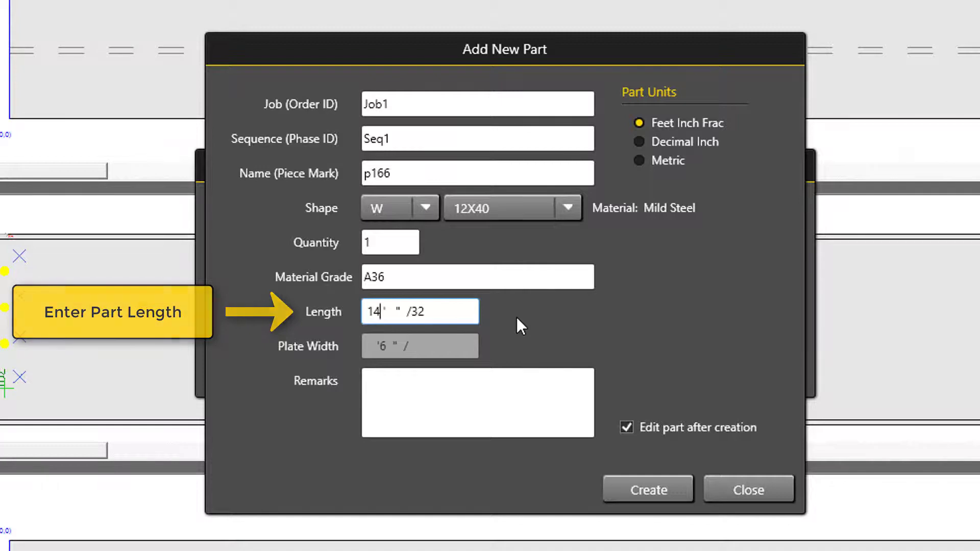
key("Tab")
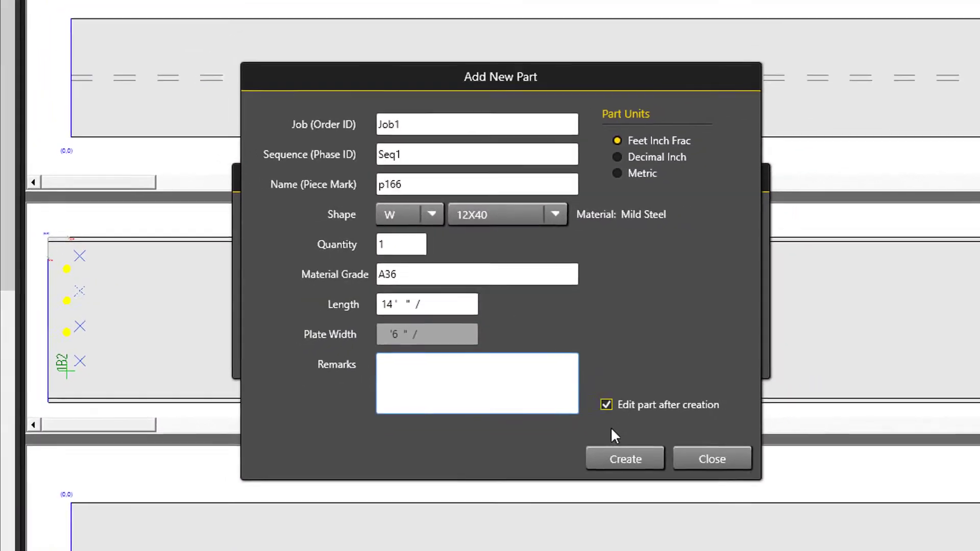
left_click(625, 458)
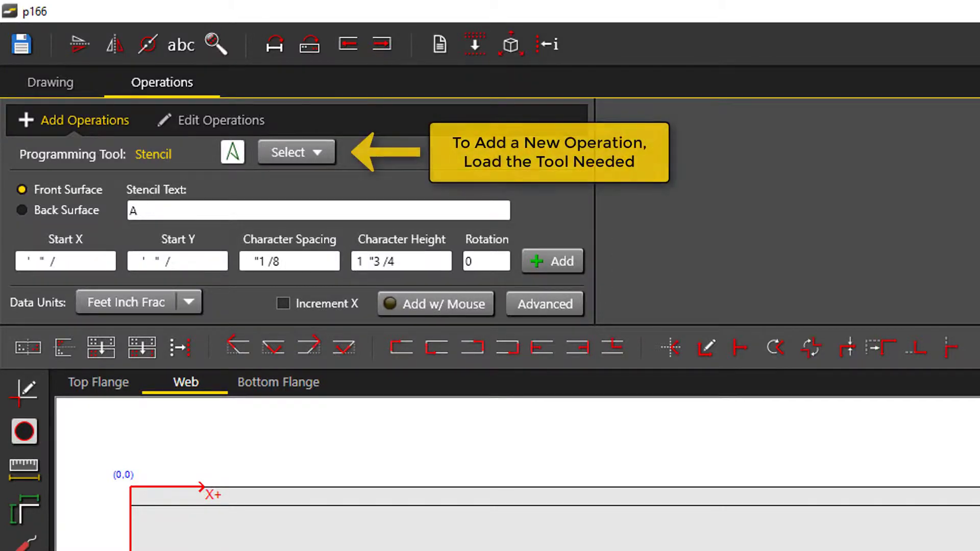
Load the 3/4:RD hole as the programming tool for the new operation
left_click(318, 152)
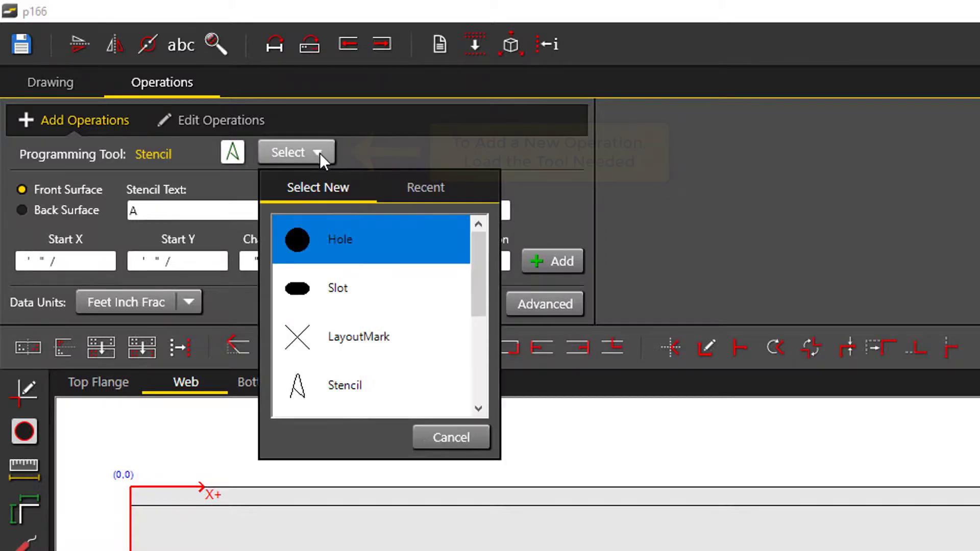
left_click(377, 250)
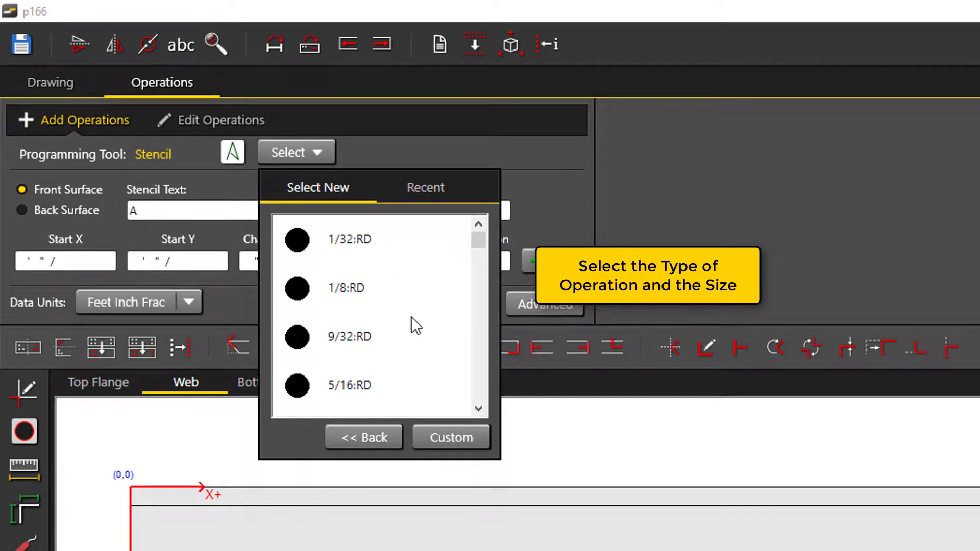
left_click_drag(477, 241, 484, 269)
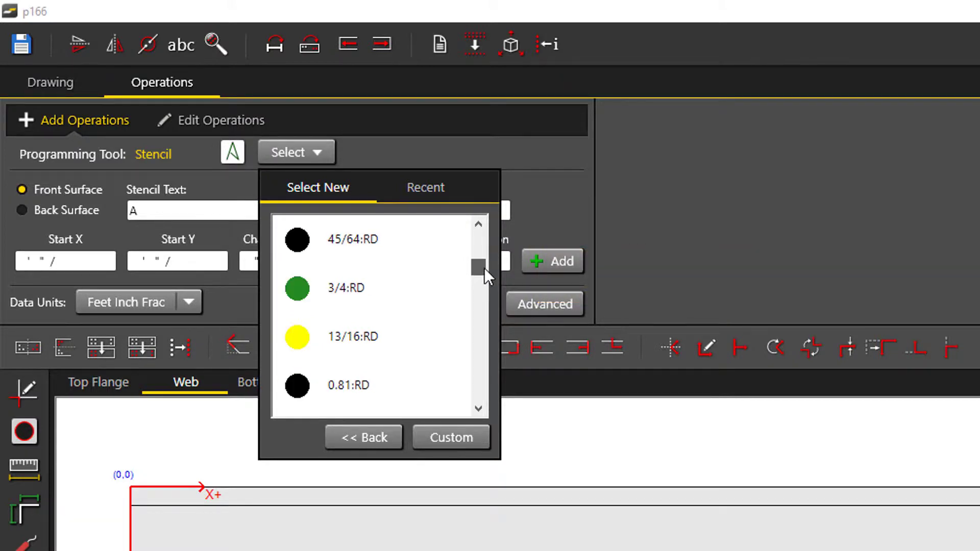
left_click(406, 300)
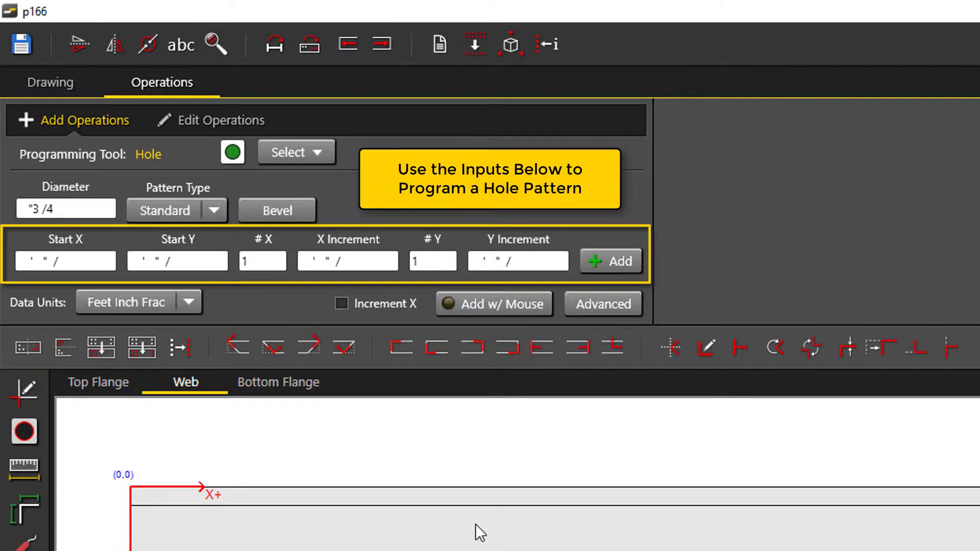
Set the hole pattern's start position to X 1-1/2" and Y 2"
left_click(42, 261)
left_click(41, 261)
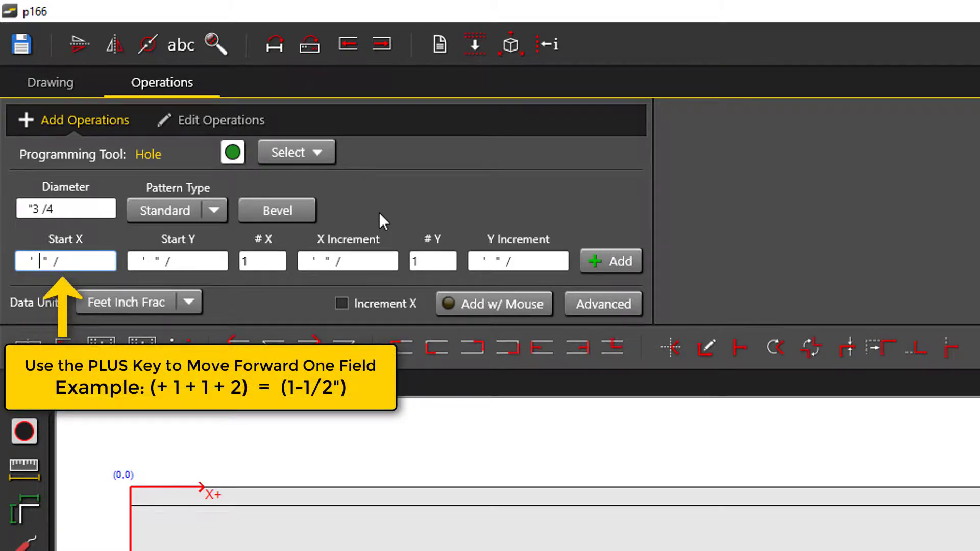
type("1")
type("1+2")
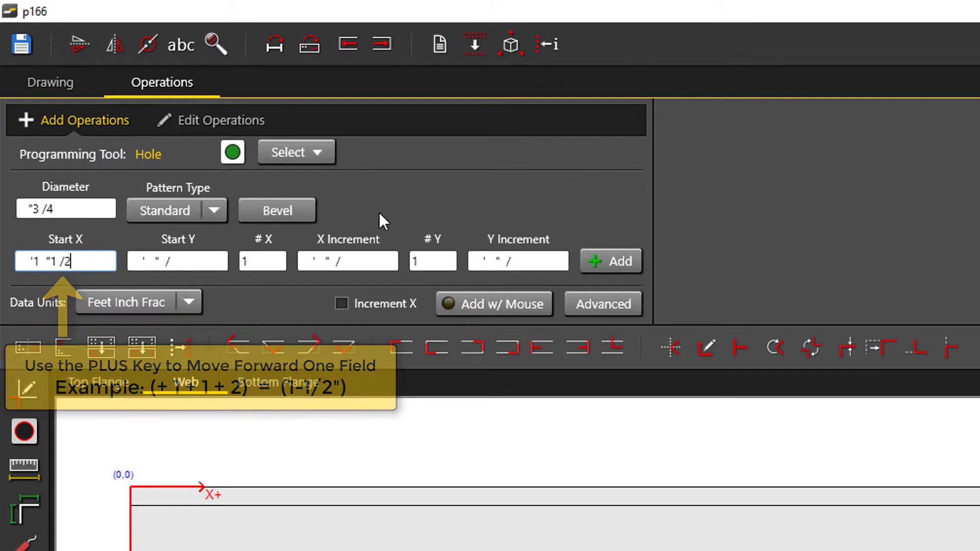
key("Tab")
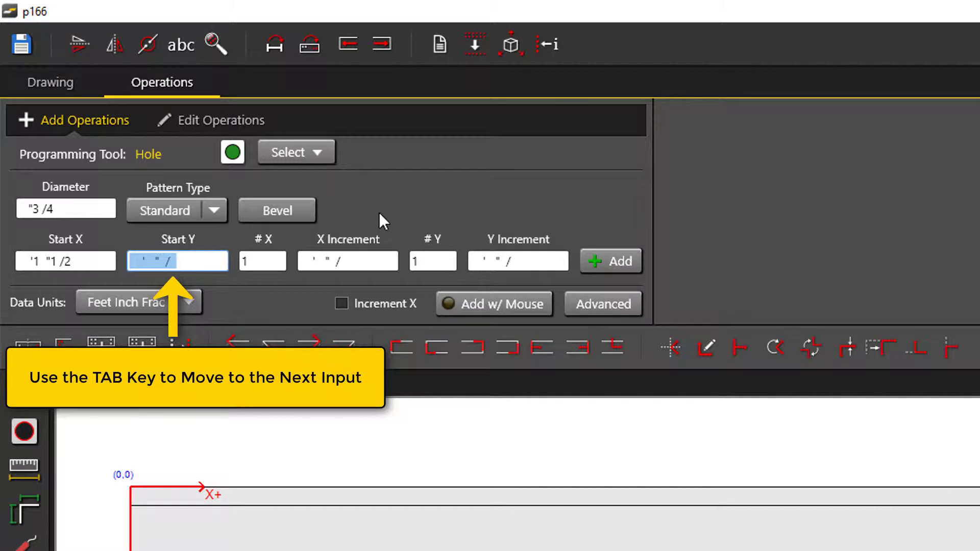
type("2")
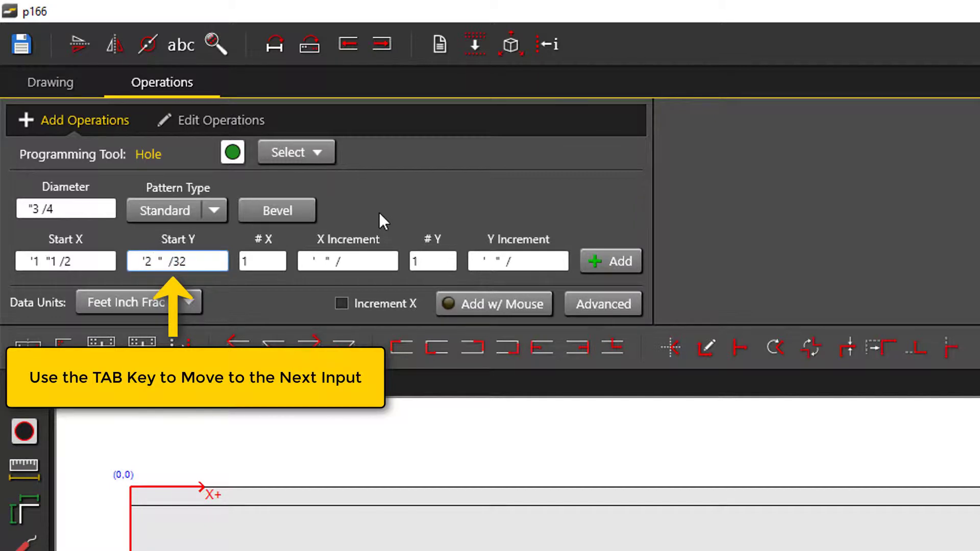
Set the pattern to 3 holes in Y with a 2" Y increment and add it to the web
key("Tab")
key("Tab")
key("Tab")
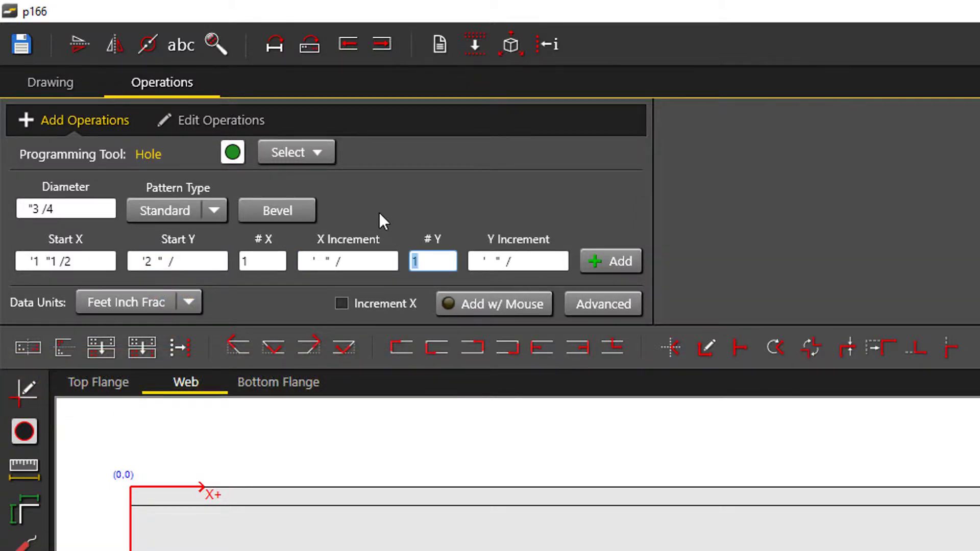
type("3")
key("Tab")
type("2")
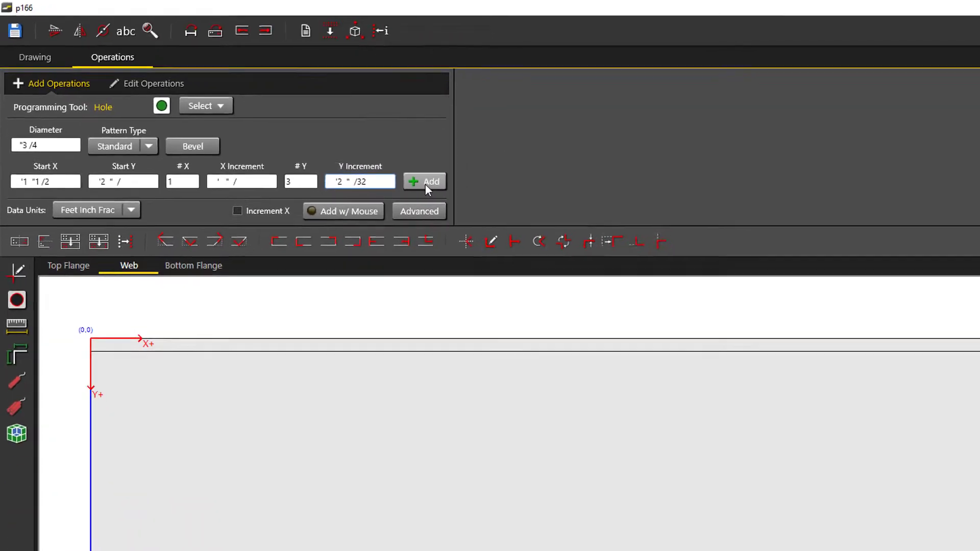
left_click(424, 183)
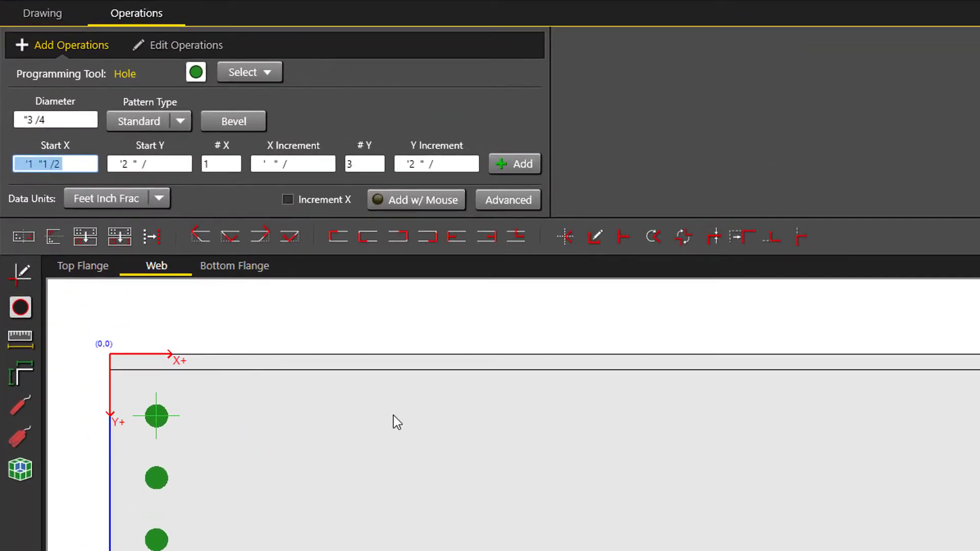
Update the web hole pattern to 4 holes in Y and mirror it about the part's length, keeping the original
left_click(163, 423)
left_click(164, 423)
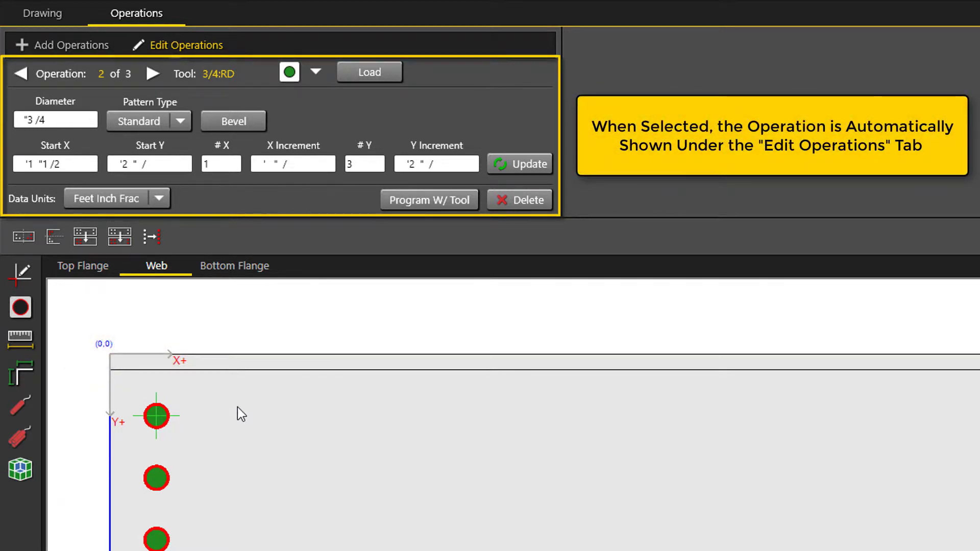
left_click(358, 165)
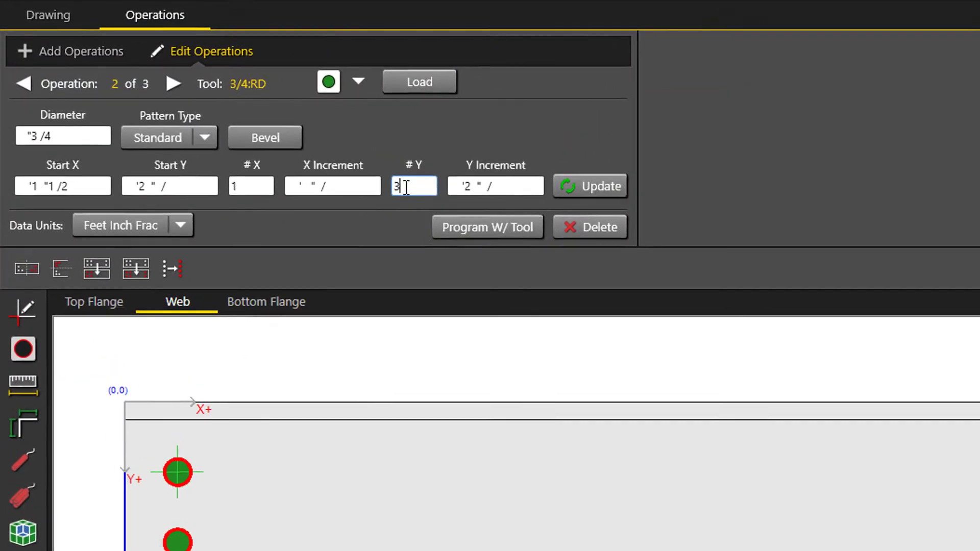
key("BackSpace")
type("4")
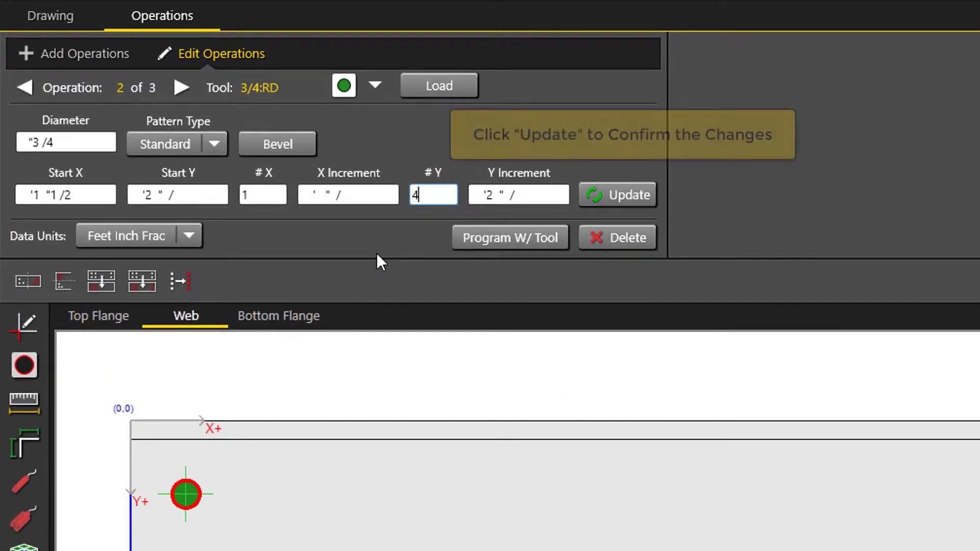
left_click(619, 195)
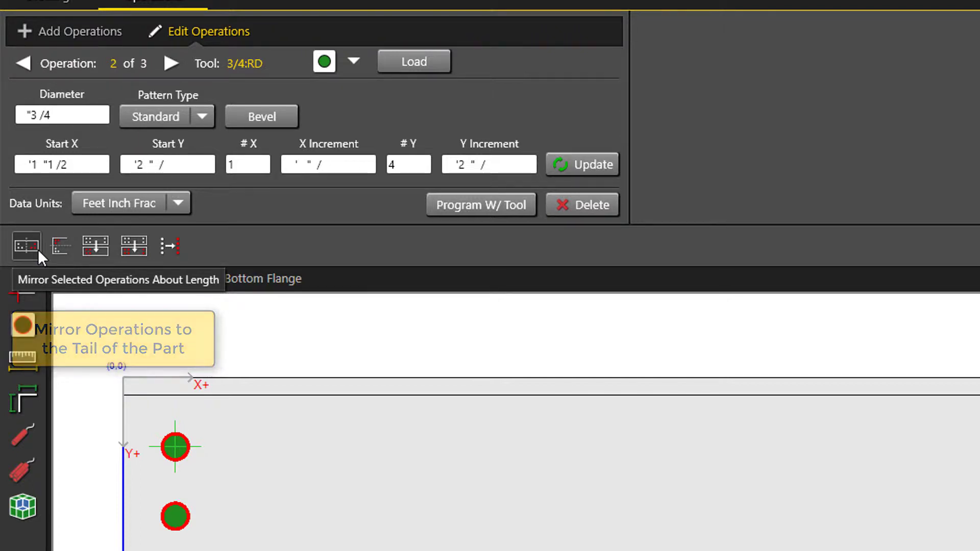
left_click(38, 249)
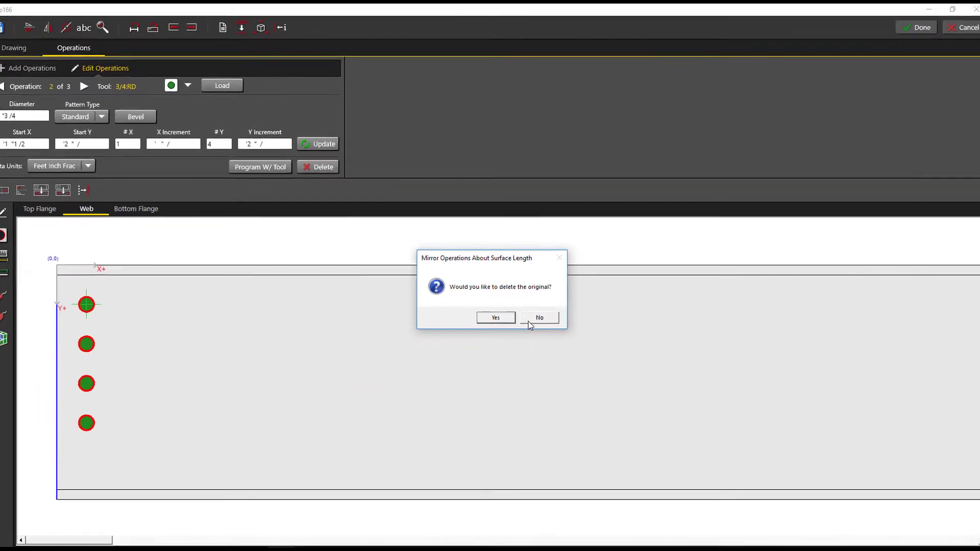
left_click(512, 350)
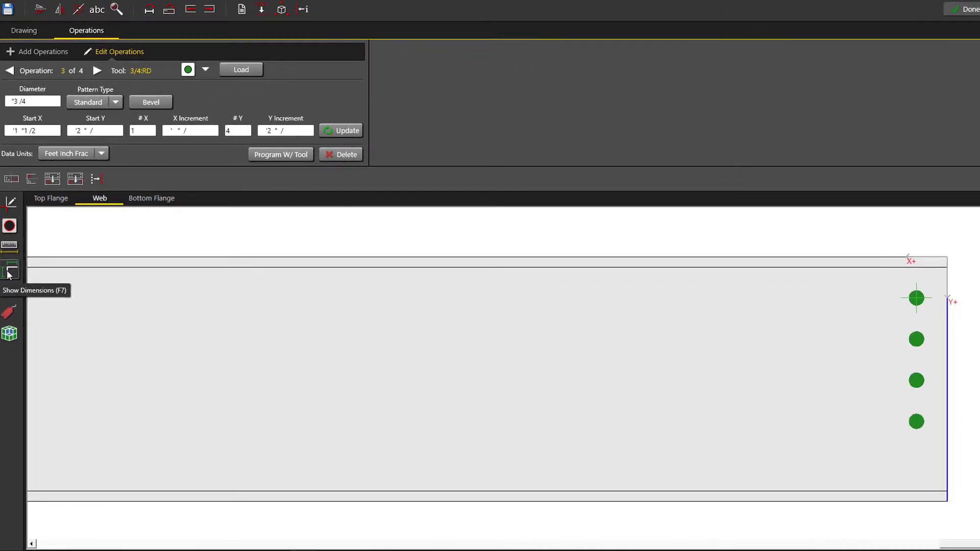
Show all dimensions on the web and examine those of the hole patterns at both ends of the part
left_click(8, 275)
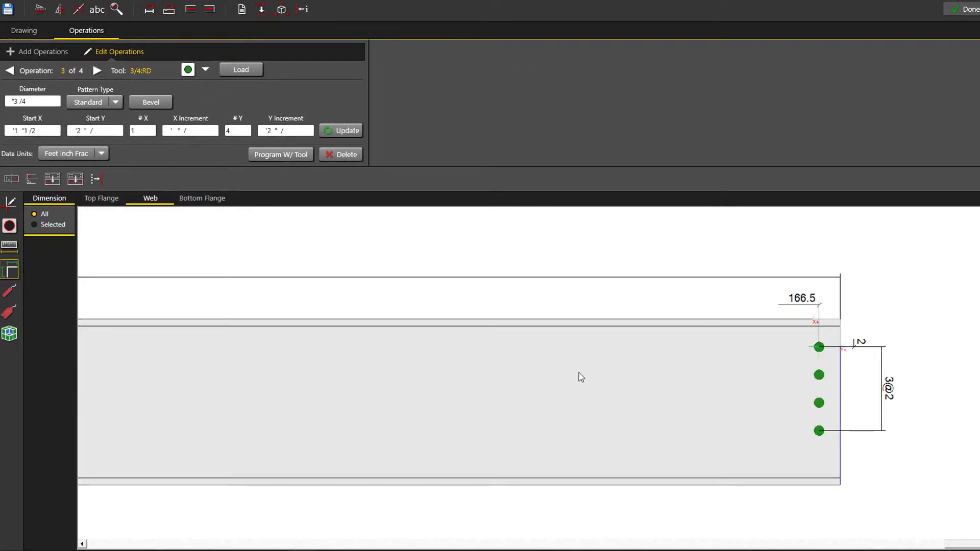
scroll(578, 373, "down", 3)
middle_click_drag(429, 367, 647, 371)
middle_click_drag(145, 382, 697, 386)
scroll(350, 378, "up", 5)
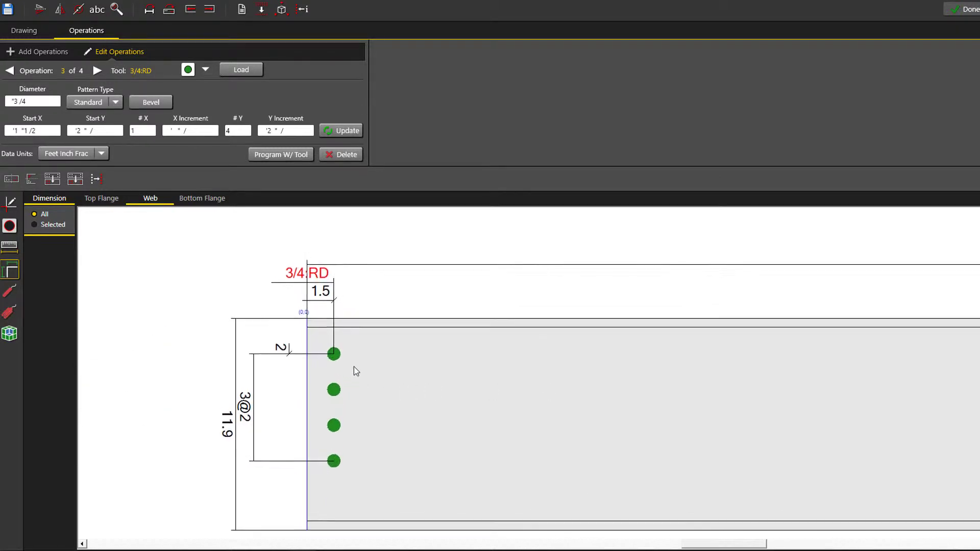
middle_click_drag(356, 371, 339, 349)
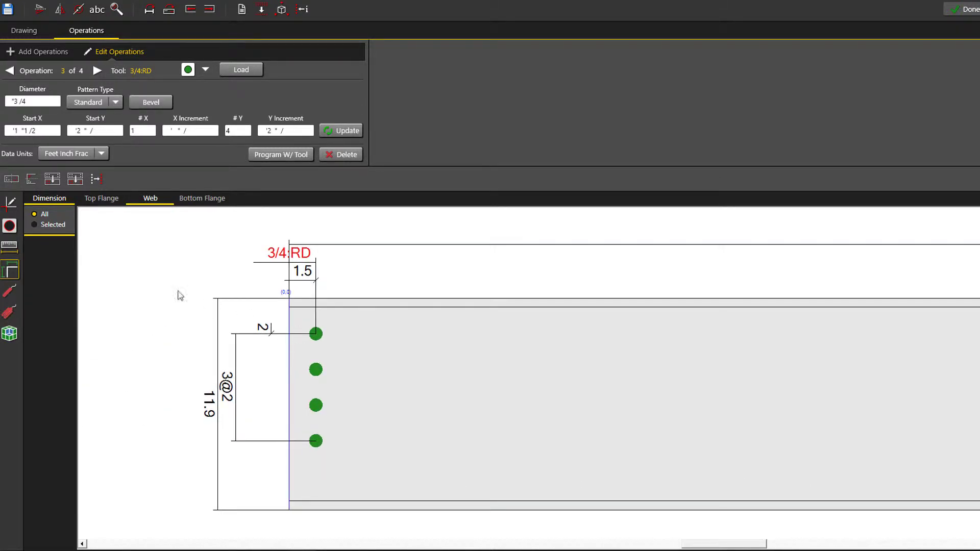
Show dimensions only for the selected web hole pattern, and turn off the dimension display
left_click(57, 225)
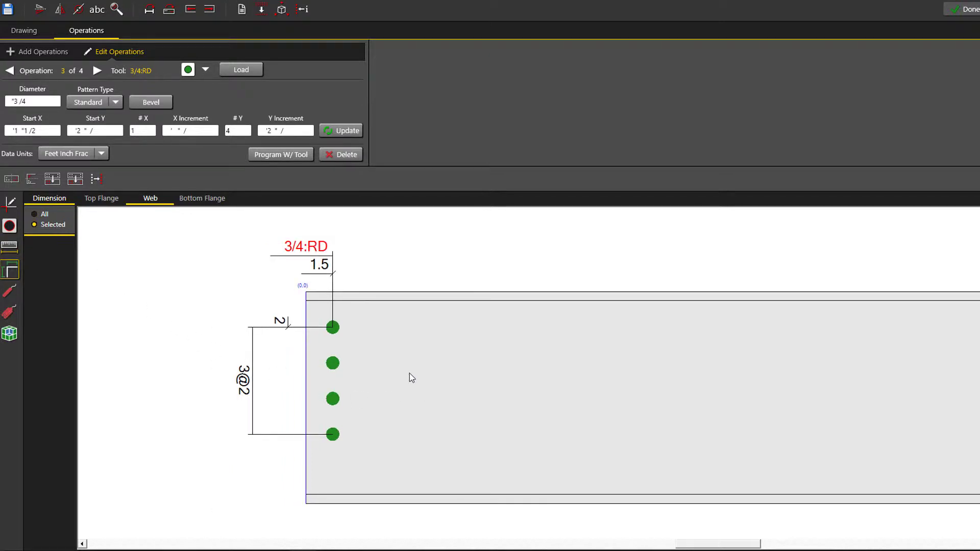
left_click(10, 273)
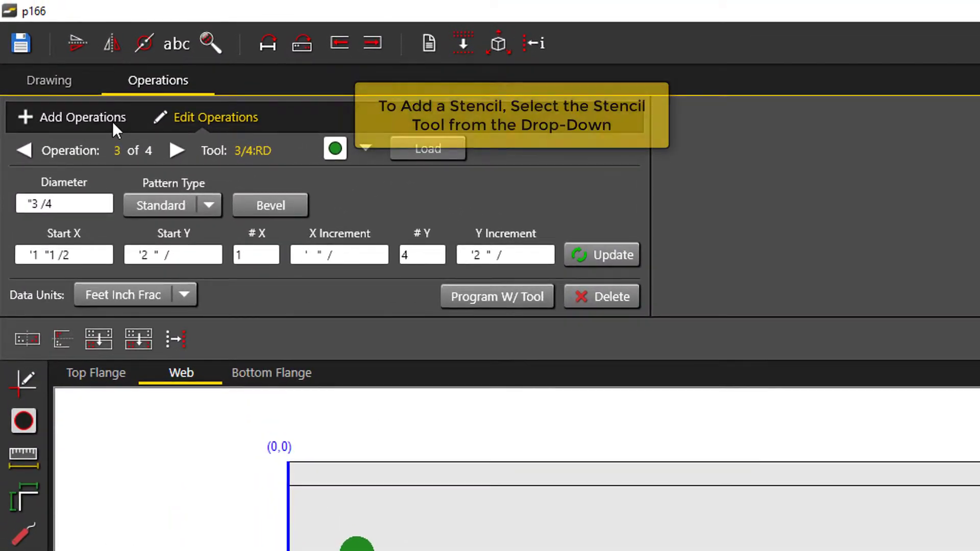
Set up a new stencil operation with the text p166 and a rotation of 90
left_click(109, 118)
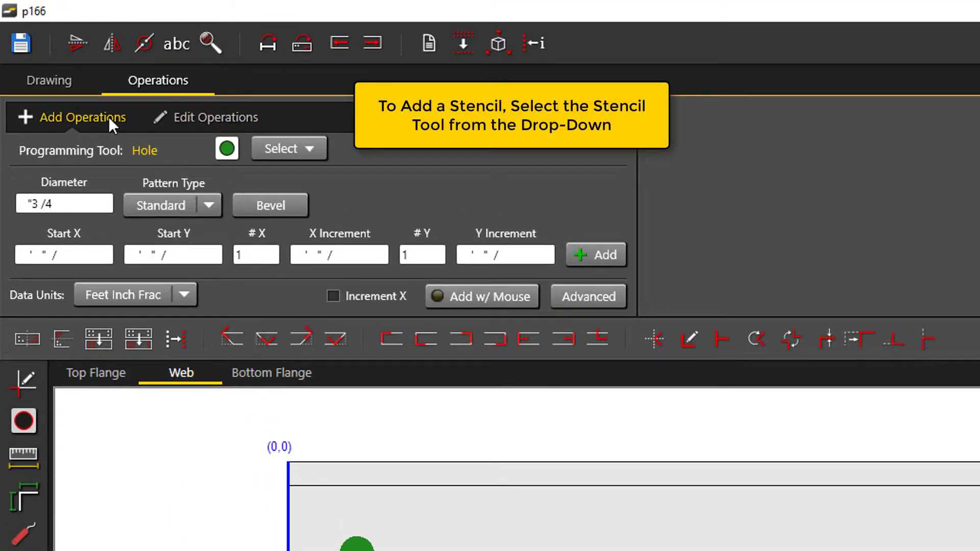
left_click(292, 147)
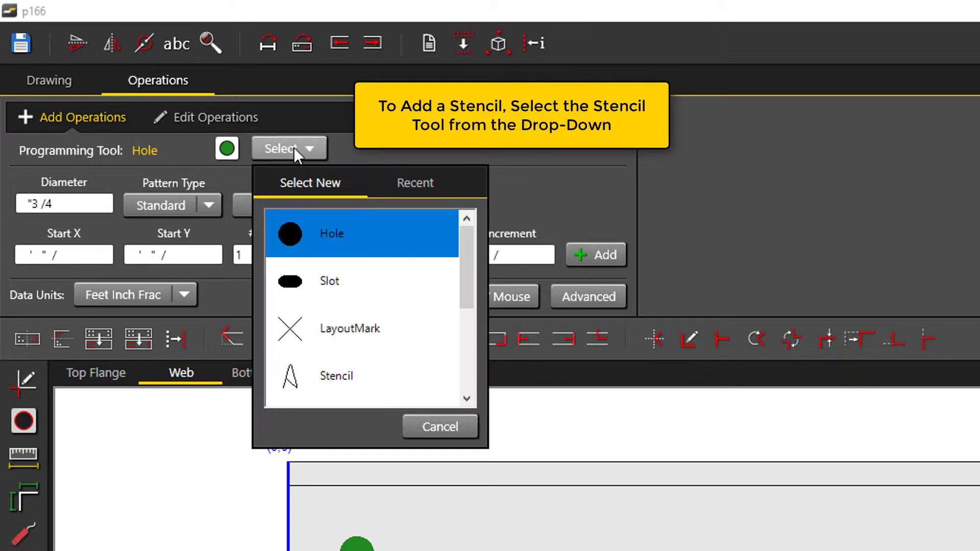
left_click(363, 374)
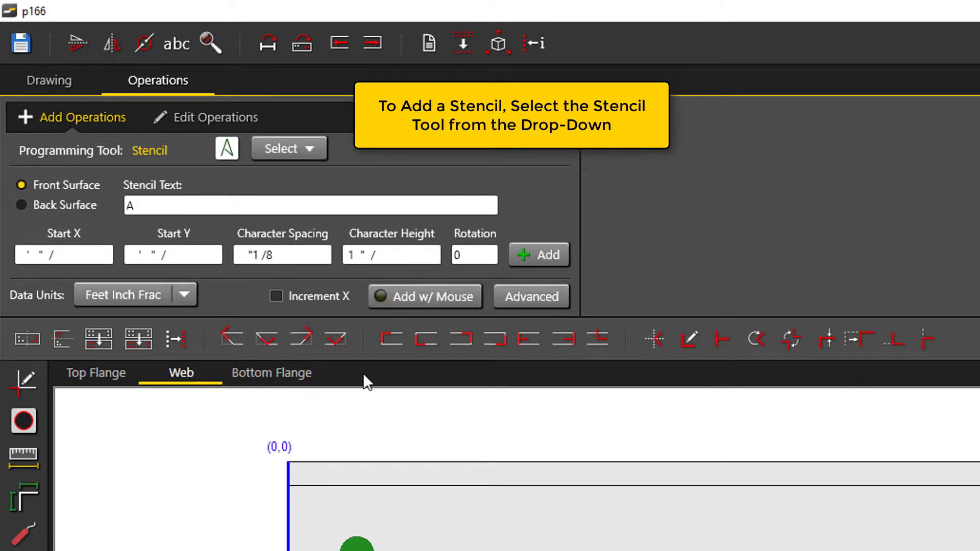
double_click(142, 206)
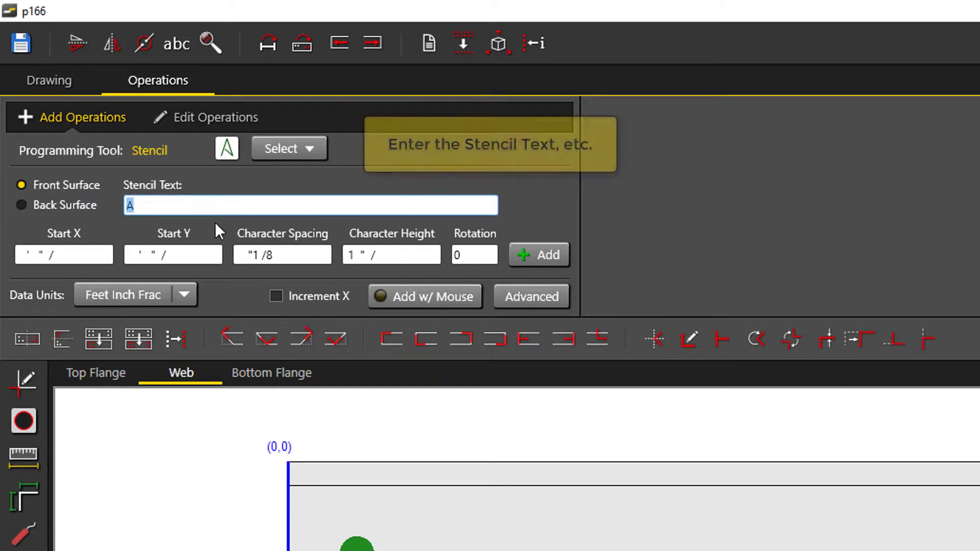
type("p")
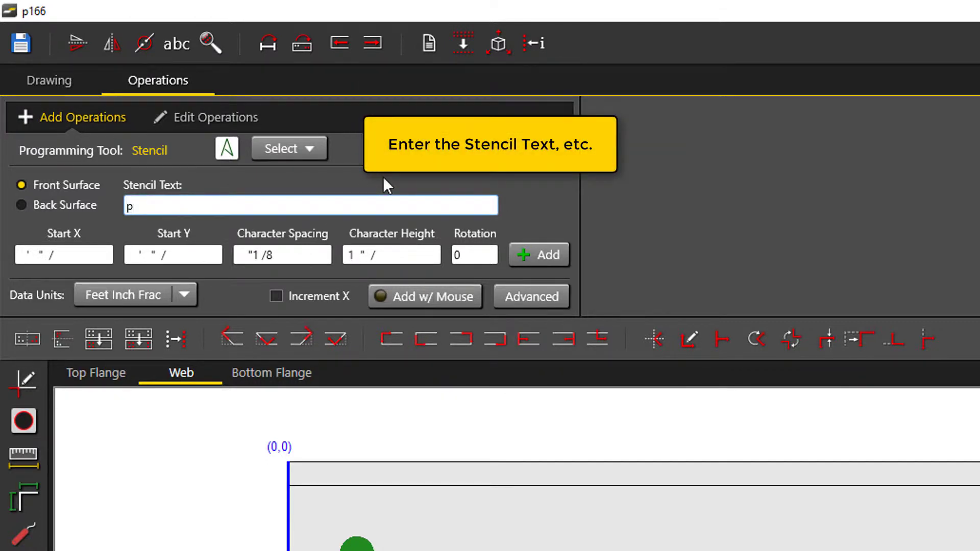
type("166")
left_click(457, 255)
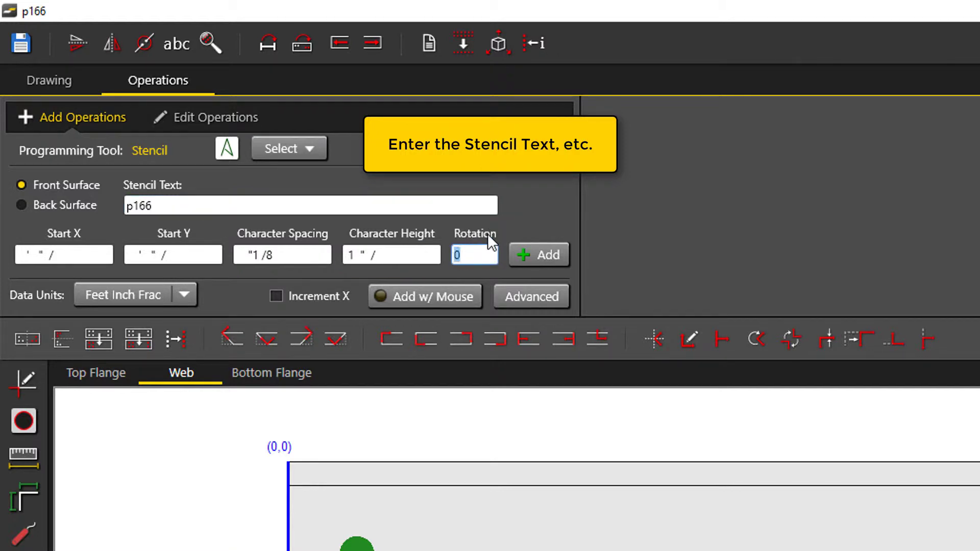
type("90")
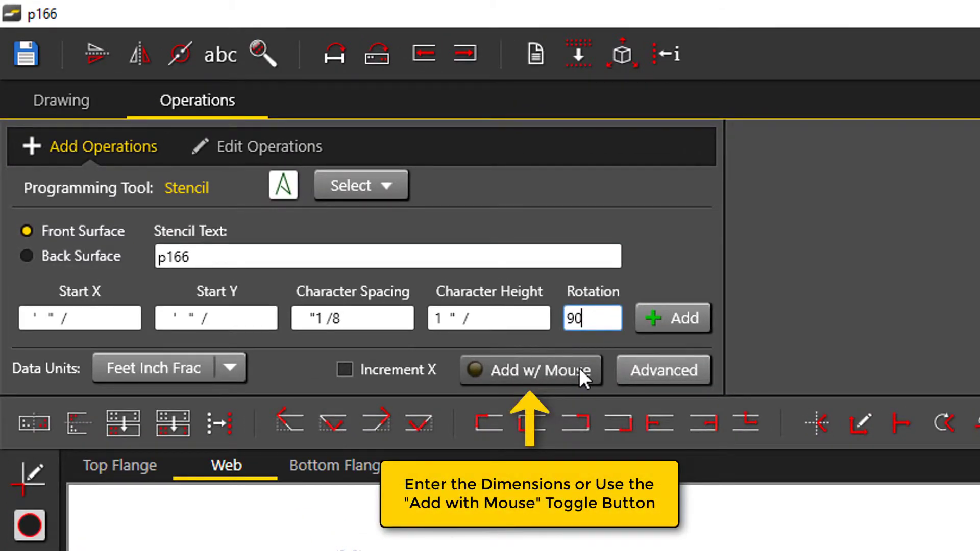
Place the stencil freehand on the web beside the head-end holes and move it to about X 4-29/32", Y 8-11/32"
left_click(578, 367)
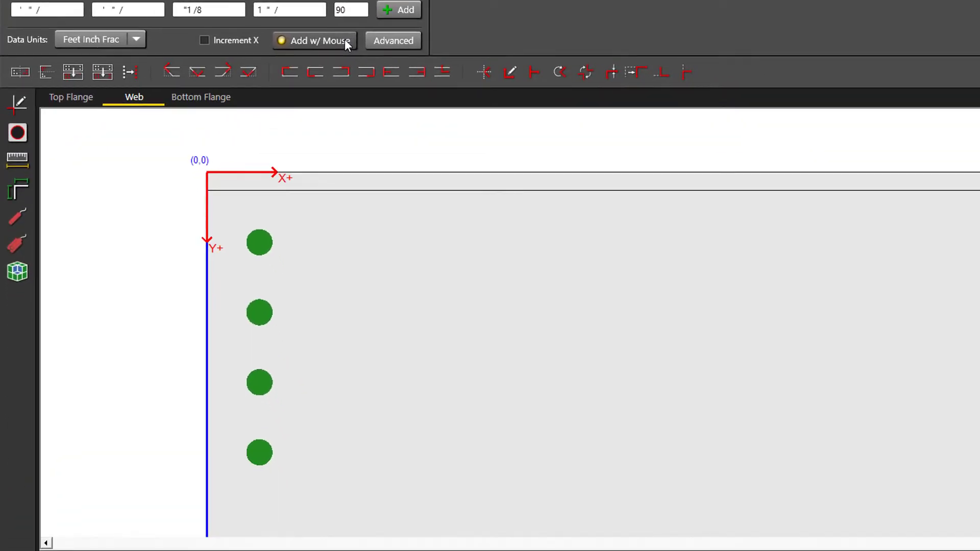
left_click(374, 411)
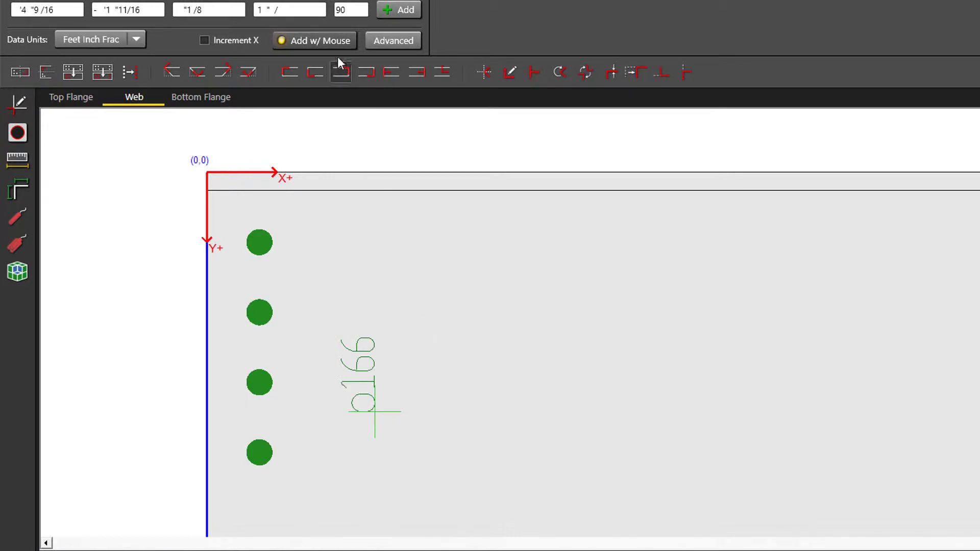
left_click(333, 42)
left_click_drag(372, 390, 351, 432)
scroll(416, 443, "down", 1)
middle_click_drag(406, 427, 364, 428)
left_click_drag(322, 390, 338, 395)
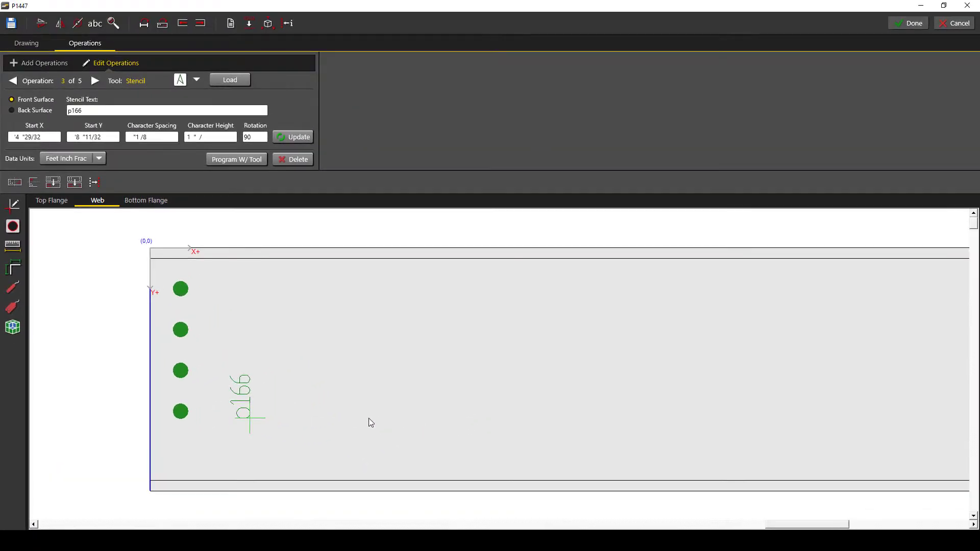
Change the hole pattern at the far end of the web to the 5/8:RD tool and update it
middle_click_drag(607, 368, 251, 370)
scroll(671, 362, "down", 3)
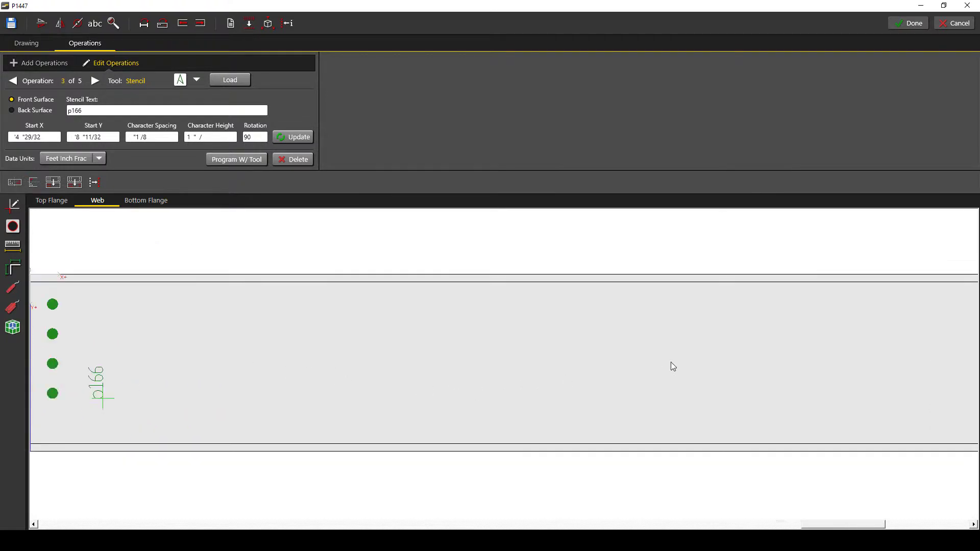
middle_click_drag(842, 337, 372, 354)
middle_click_drag(892, 341, 206, 315)
scroll(510, 339, "up", 3)
middle_click_drag(531, 365, 556, 371)
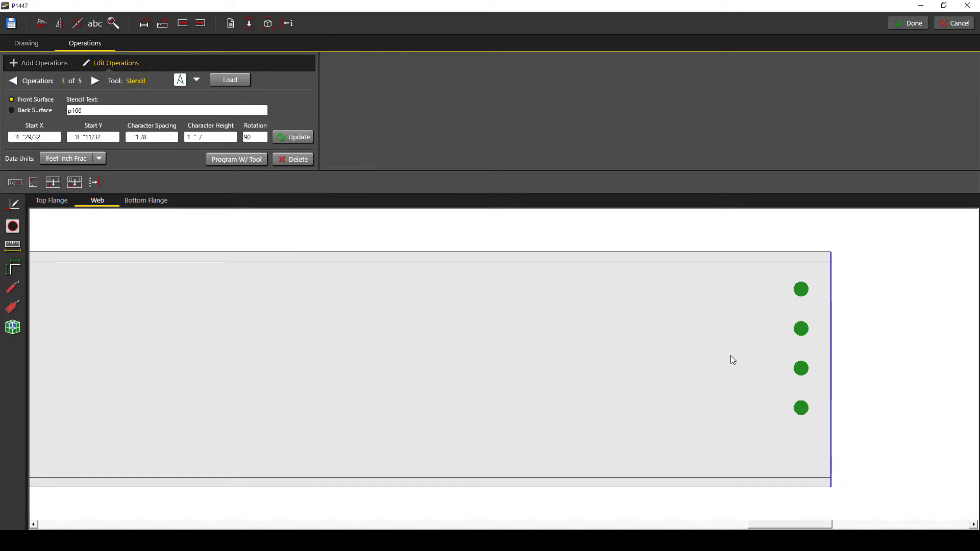
left_click(801, 289)
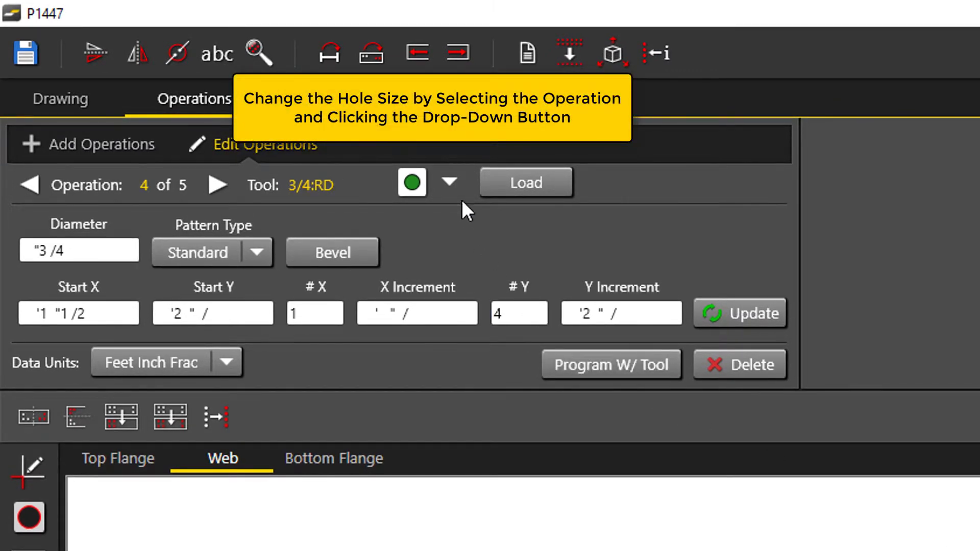
left_click(451, 183)
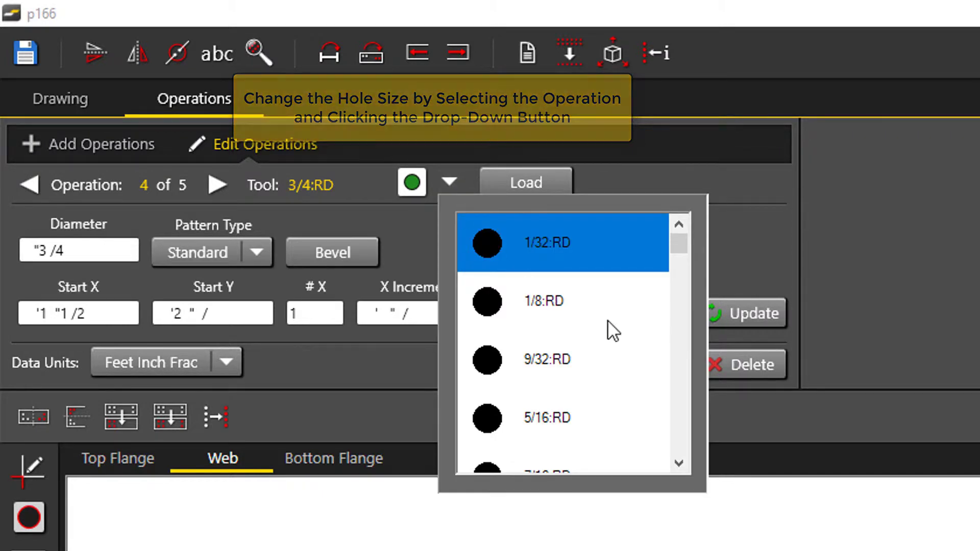
left_click_drag(676, 243, 633, 294)
left_click(586, 301)
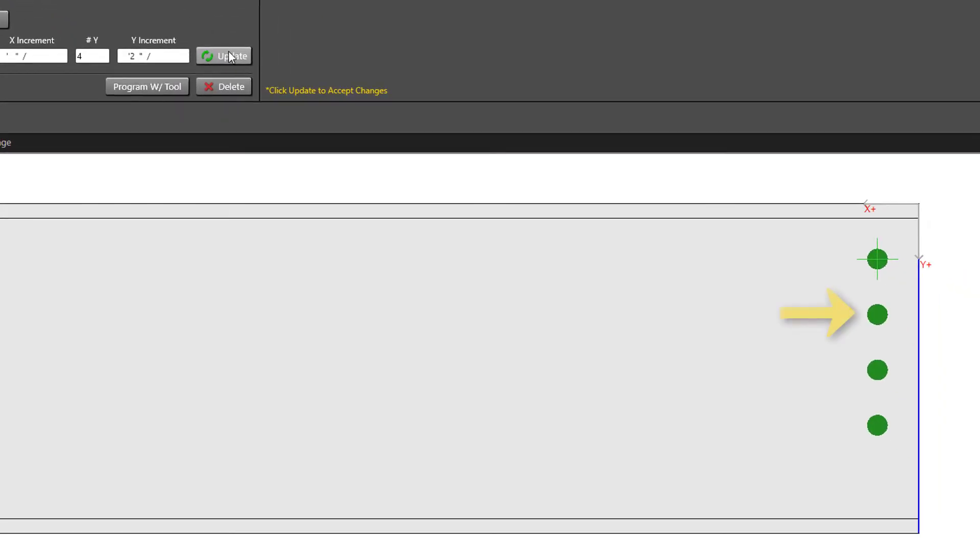
left_click(497, 188)
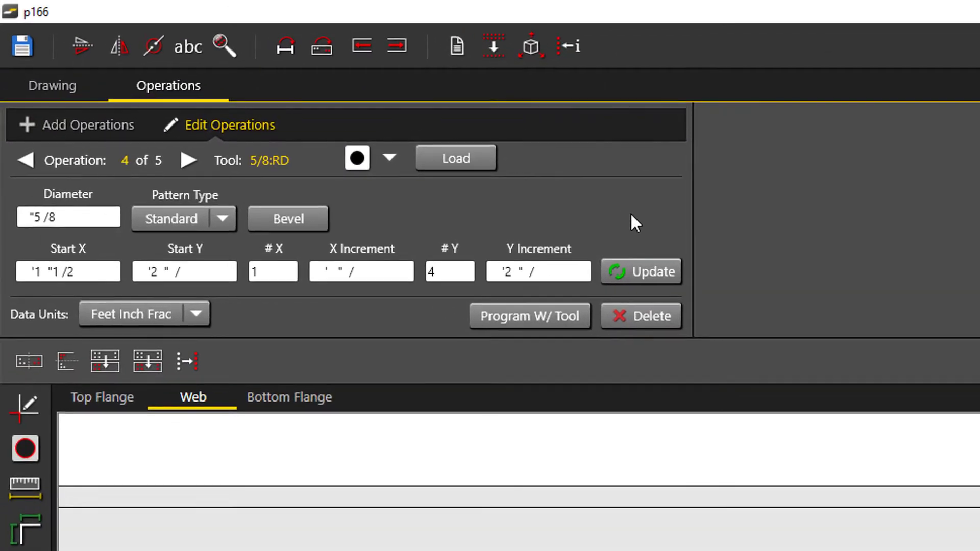
Load the FrontLayout layout mark tool for the far-end web pattern and update the operation
left_click(479, 161)
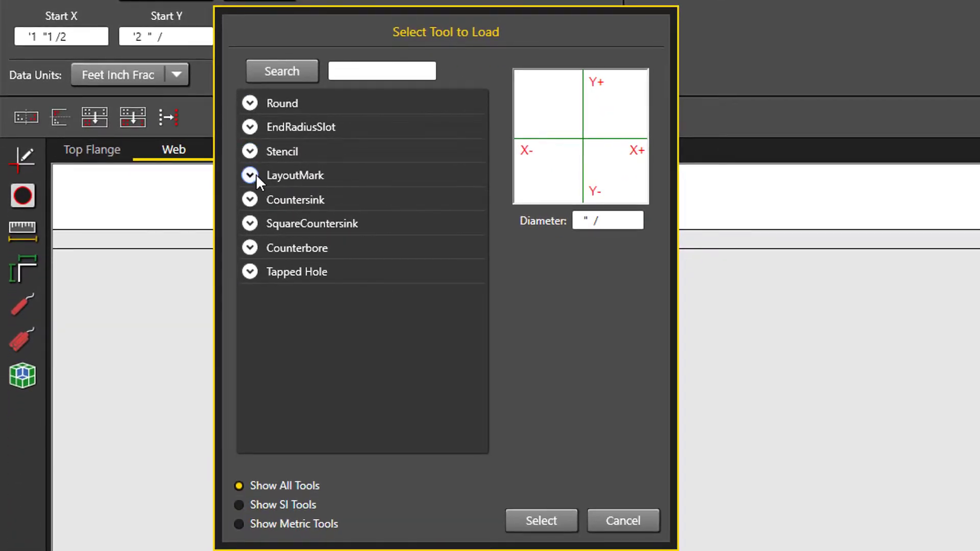
left_click(250, 175)
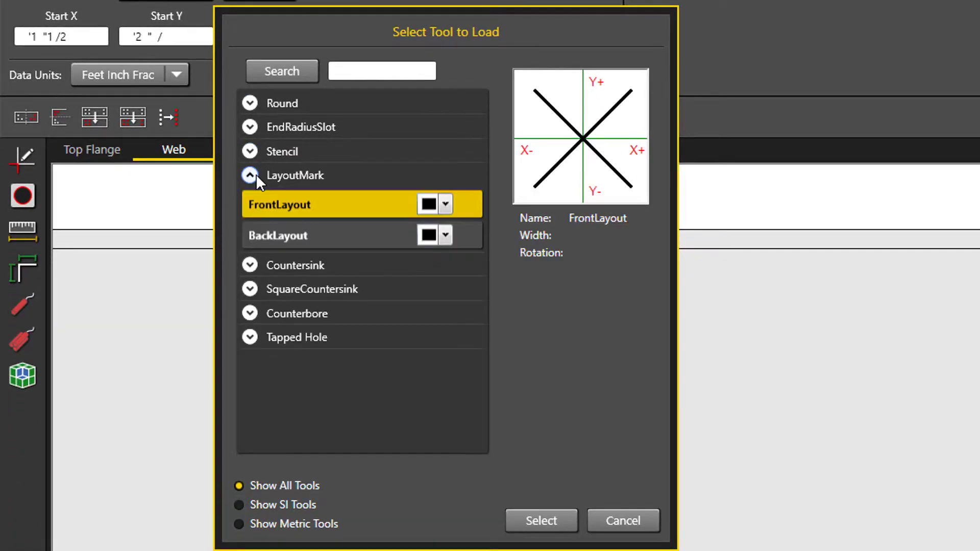
left_click(542, 521)
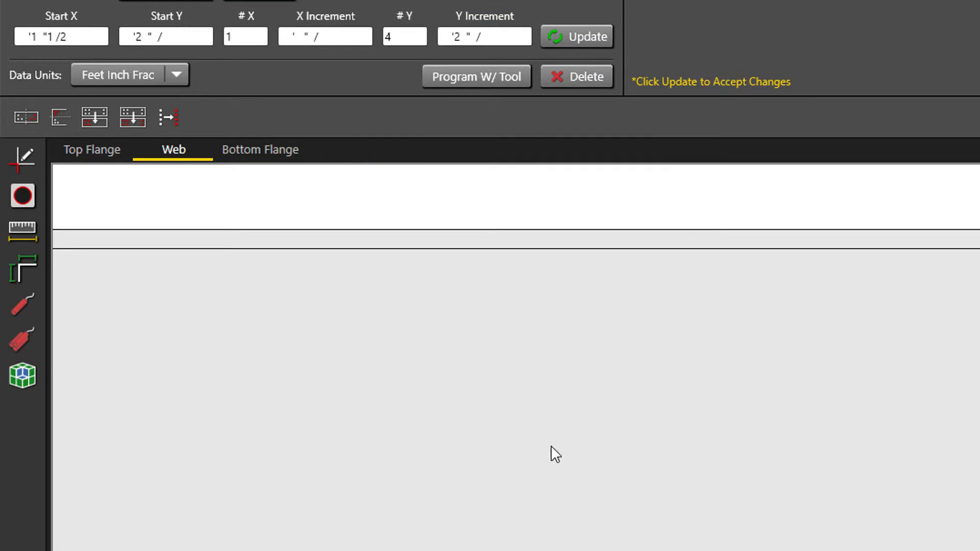
left_click(587, 39)
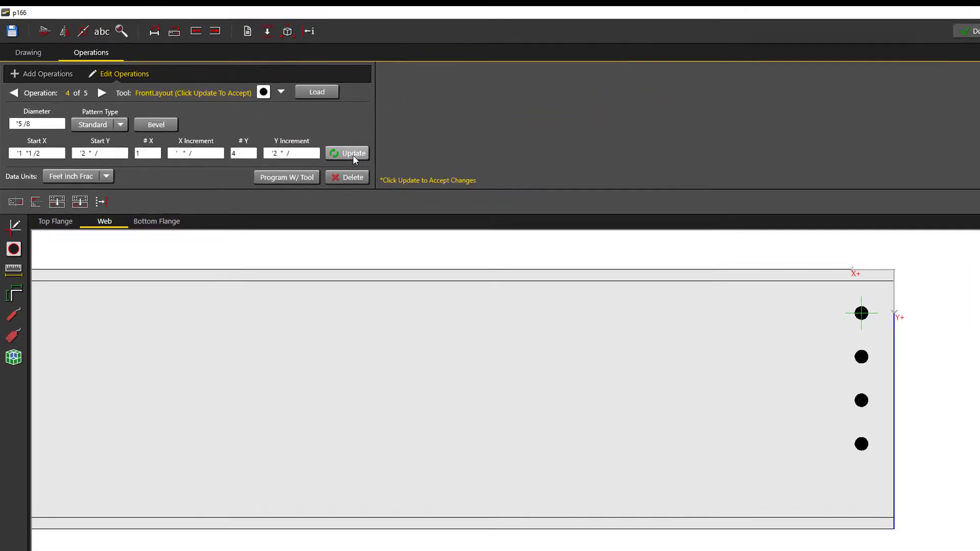
left_click(348, 155)
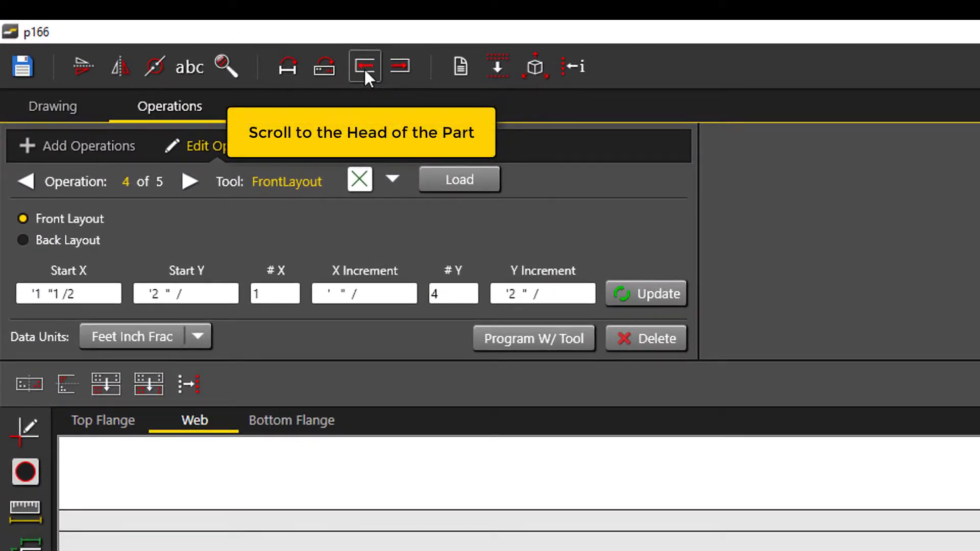
Draw a 4" horizontal cut line from the web's head end at Y 10", and a vertical line down to the bottom edge
left_click(364, 67)
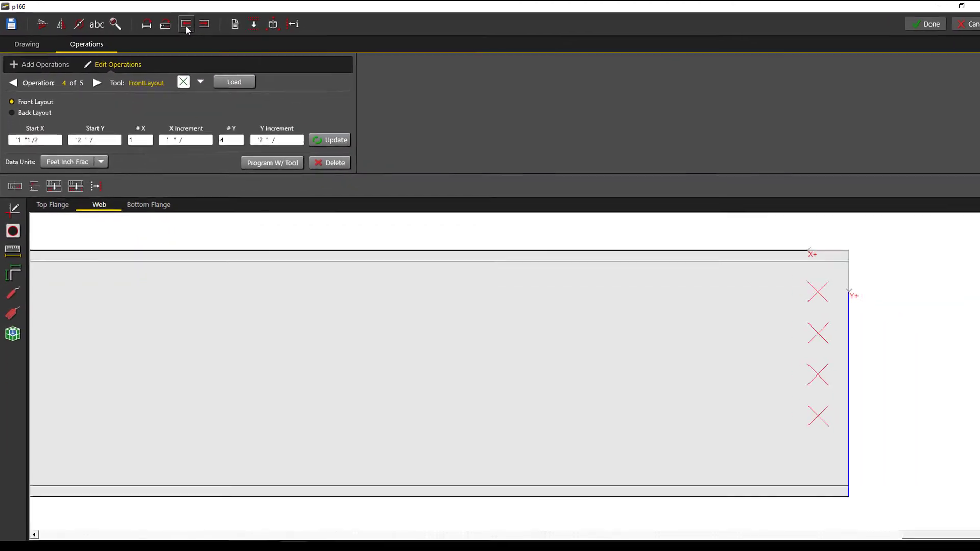
left_click(187, 29)
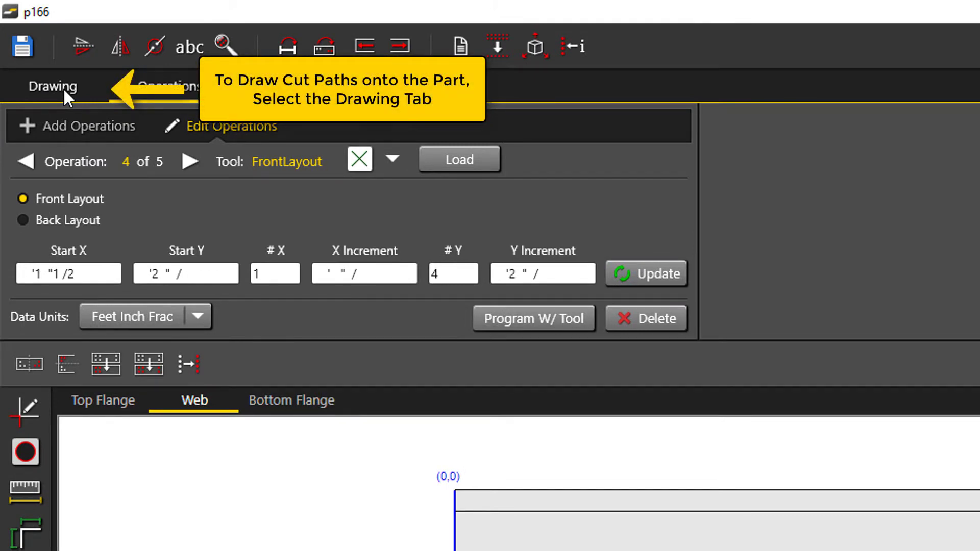
left_click(63, 90)
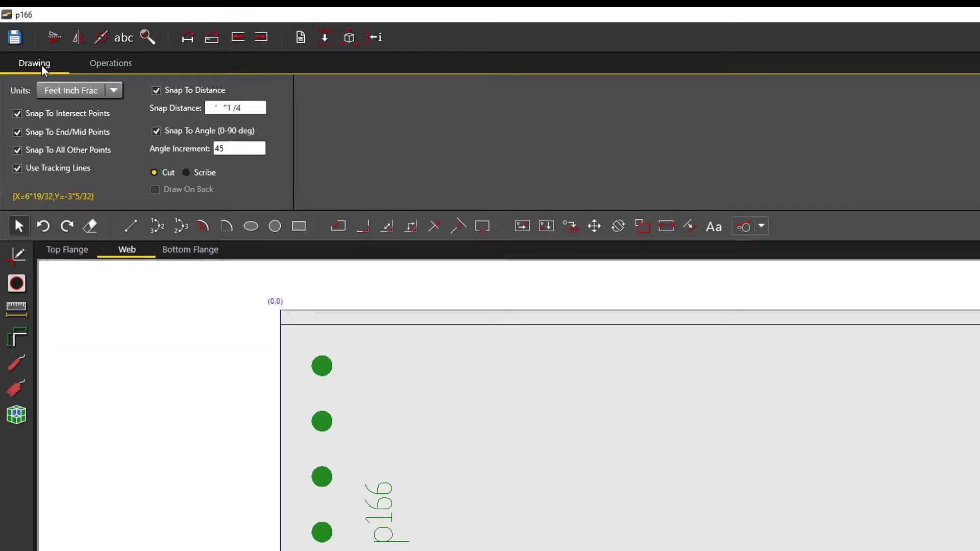
scroll(270, 451, "up", 3)
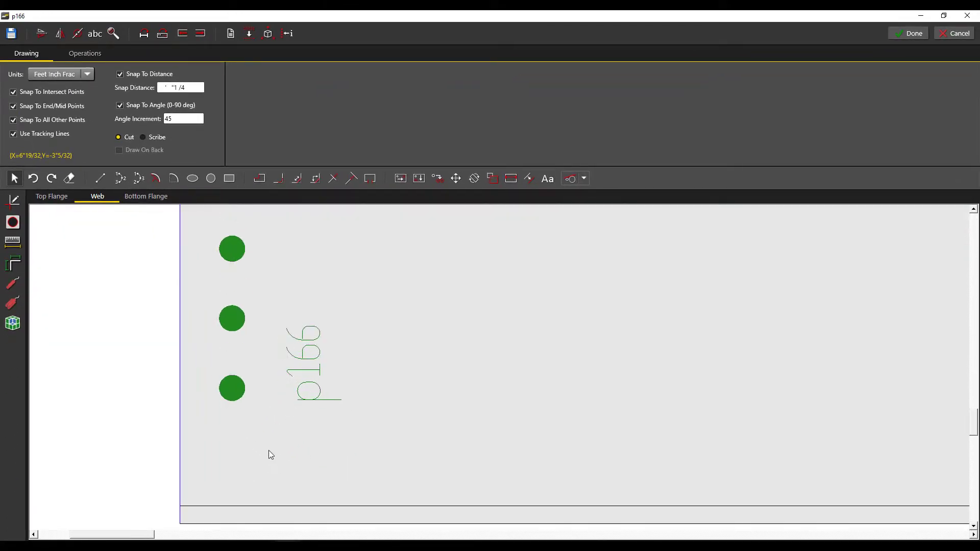
middle_click_drag(268, 450, 275, 393)
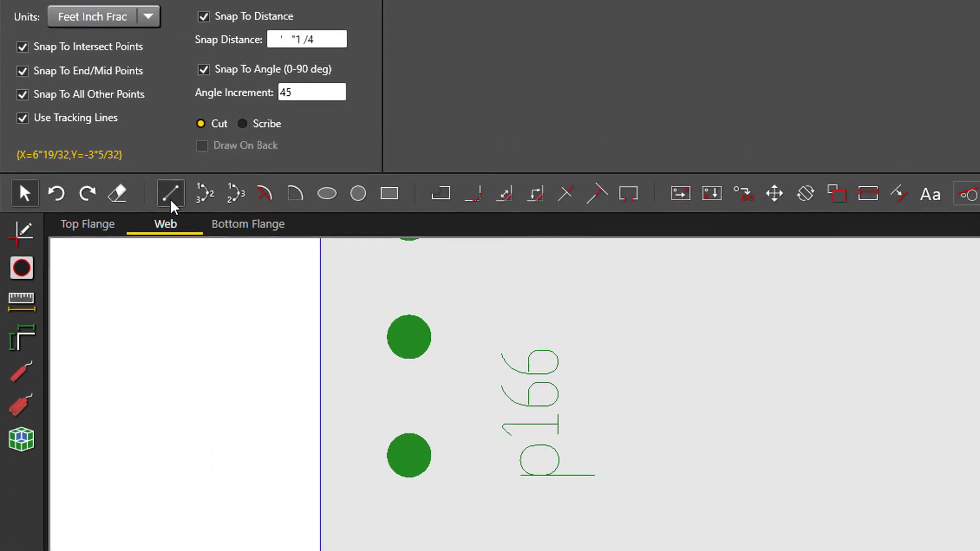
left_click(100, 179)
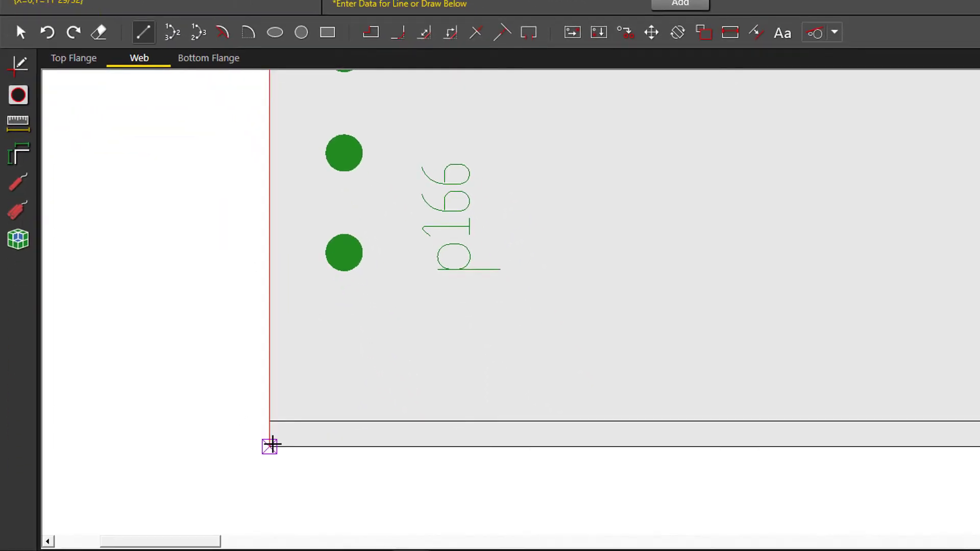
left_click(308, 538)
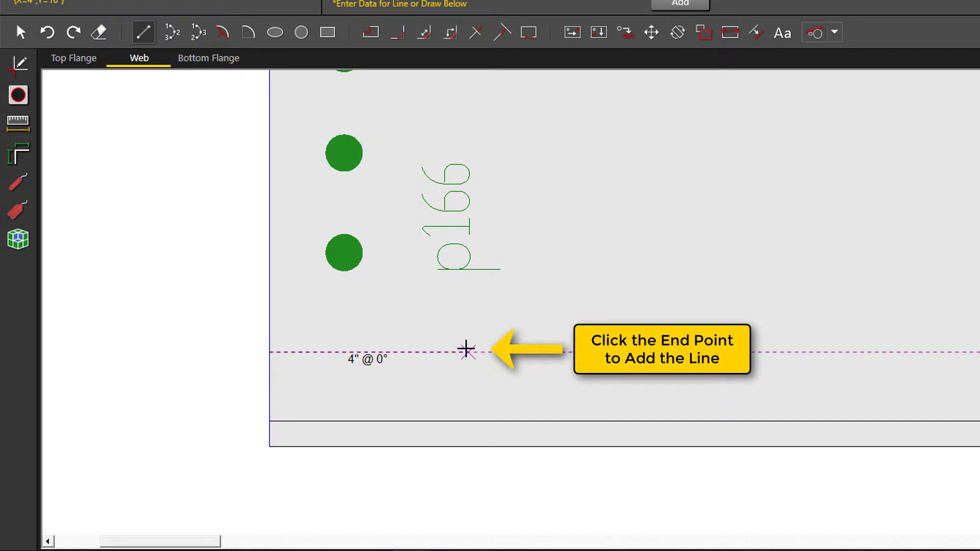
left_click(467, 350)
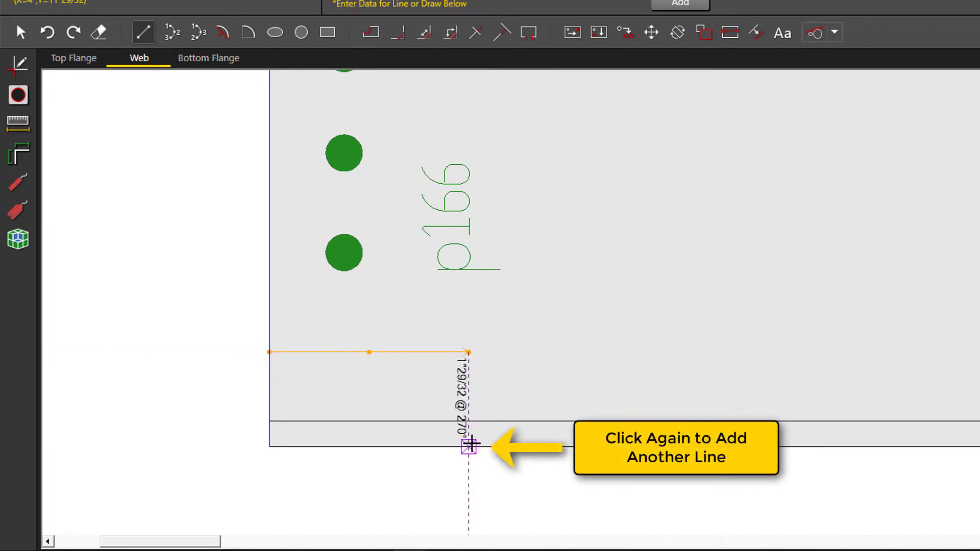
left_click(468, 446)
key("Escape")
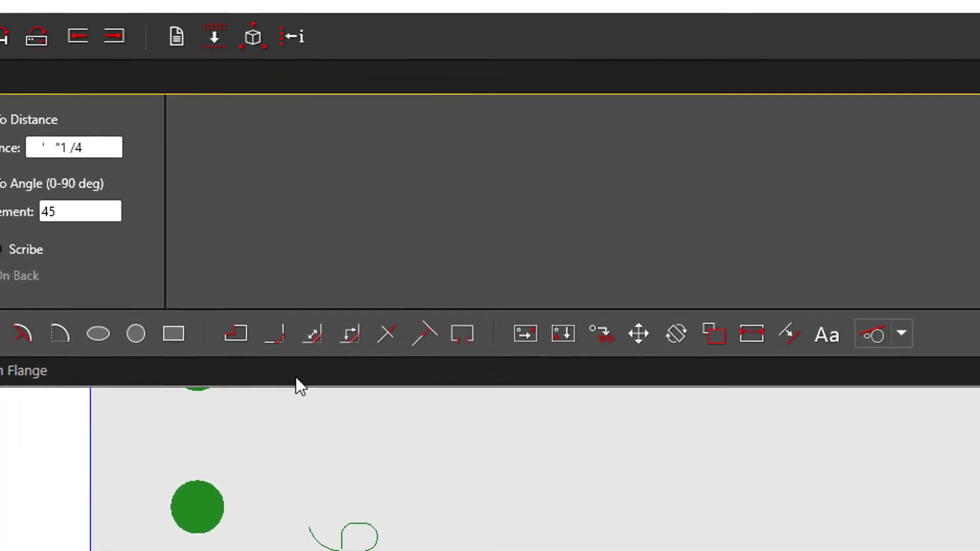
Fillet the corner between the two cut lines and build them into a cut path, auto-generating the missing lines on the Bottom Flange
left_click(318, 233)
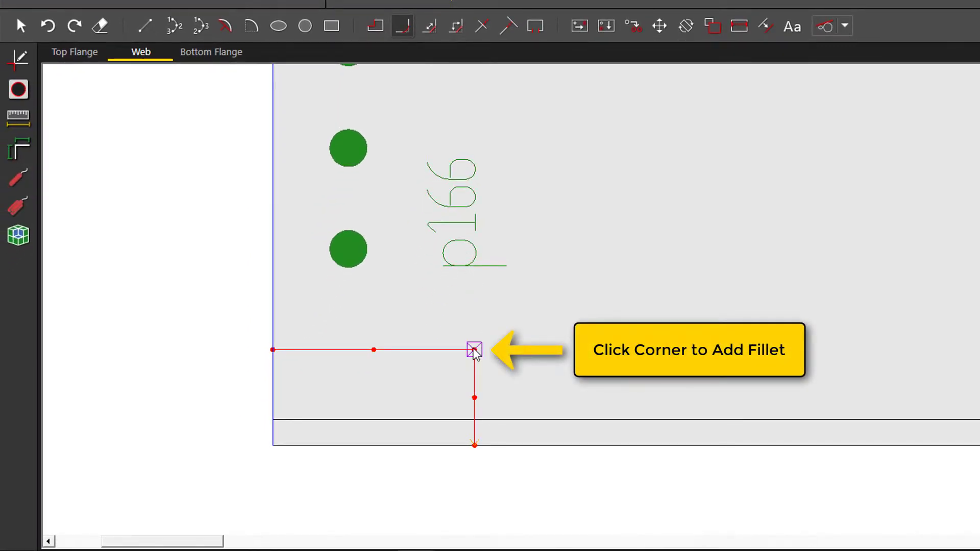
left_click(474, 351)
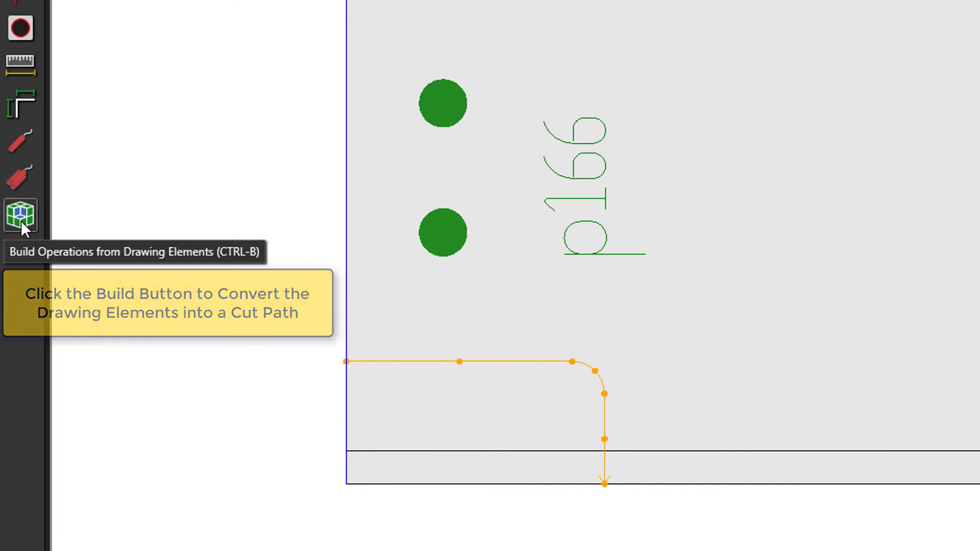
left_click(20, 217)
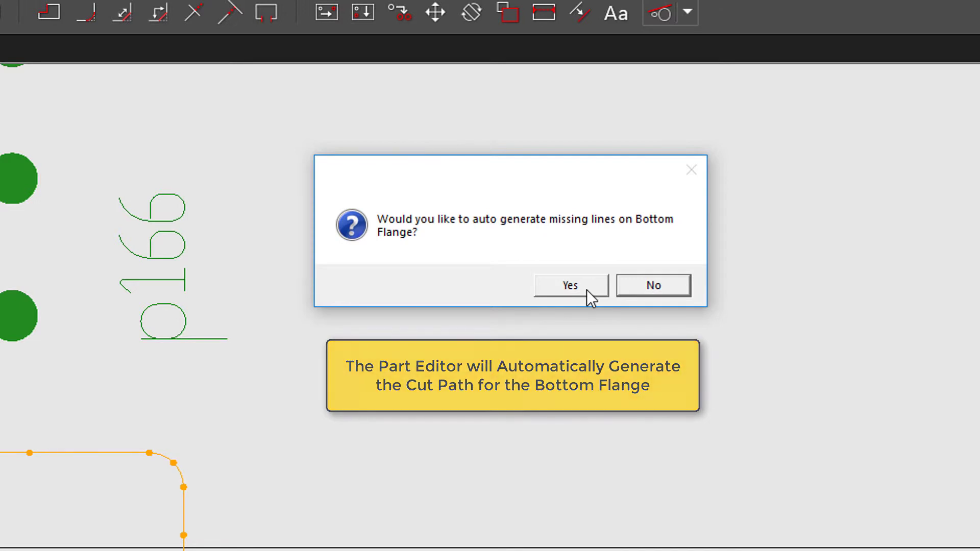
left_click(730, 230)
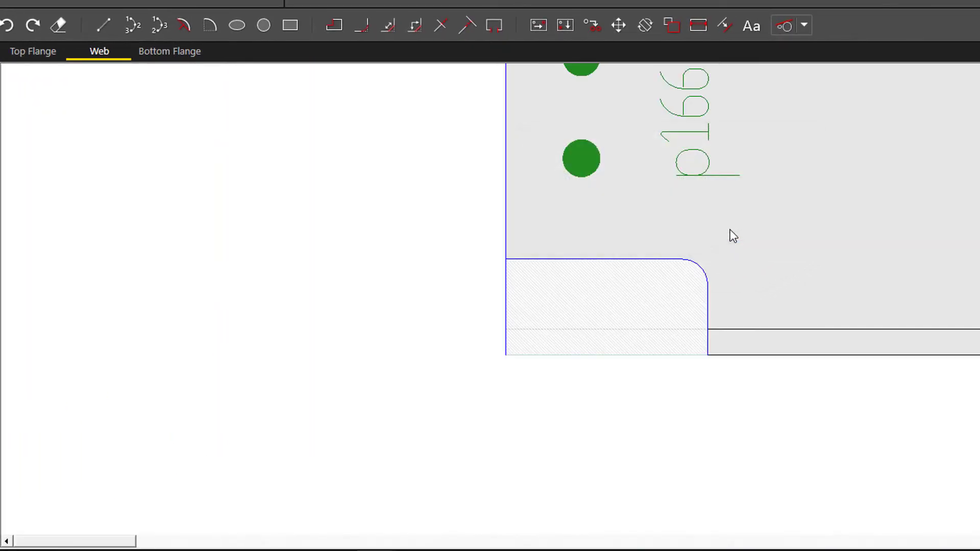
mouse_move(757, 265)
middle_mouse_down()
mouse_move(673, 313)
mouse_move(519, 374)
middle_mouse_up()
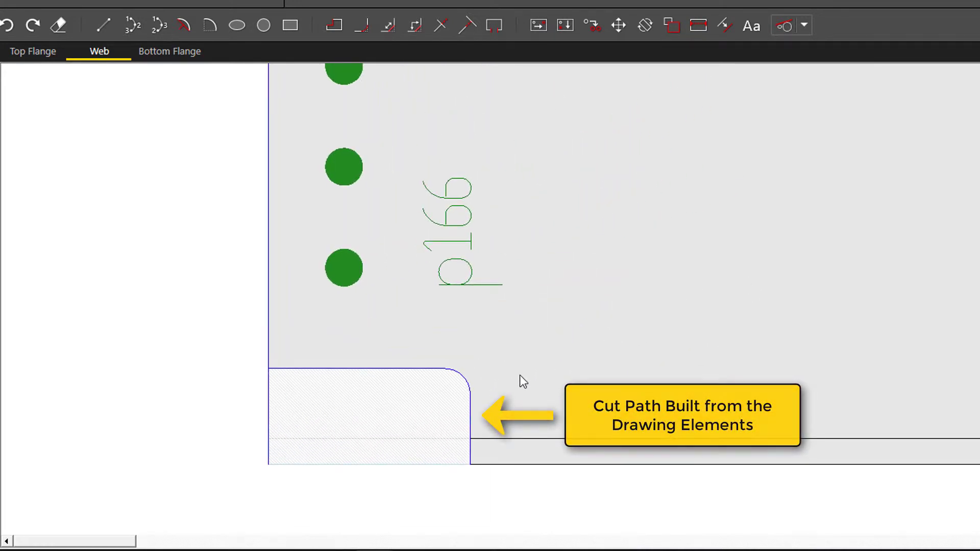
left_click(174, 60)
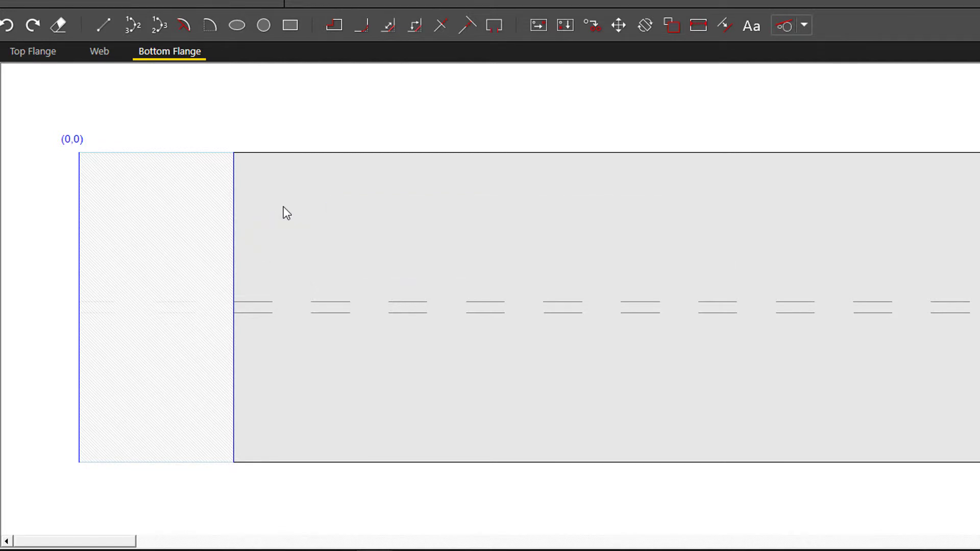
left_click(100, 58)
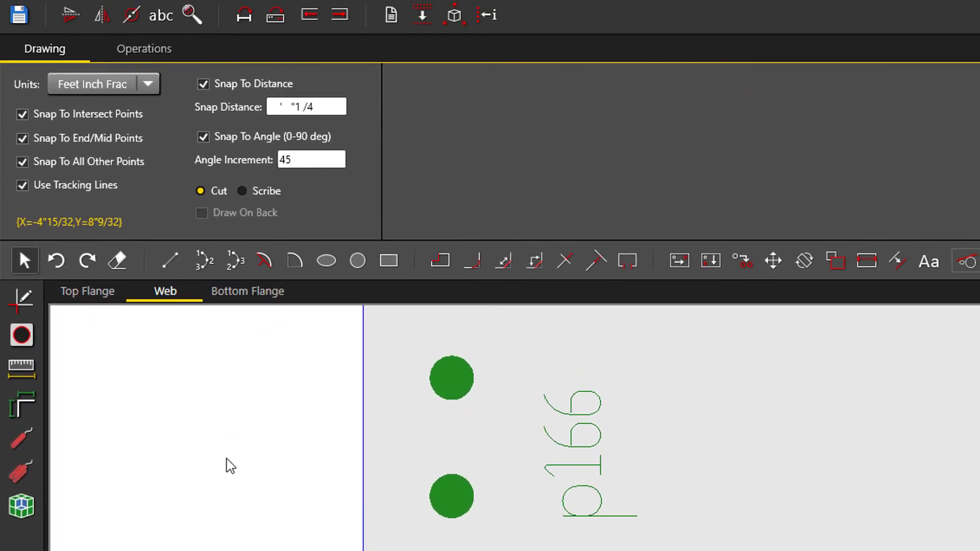
Mirror the filleted web cut path about the beam's length to the far end, keeping the original
left_click(157, 49)
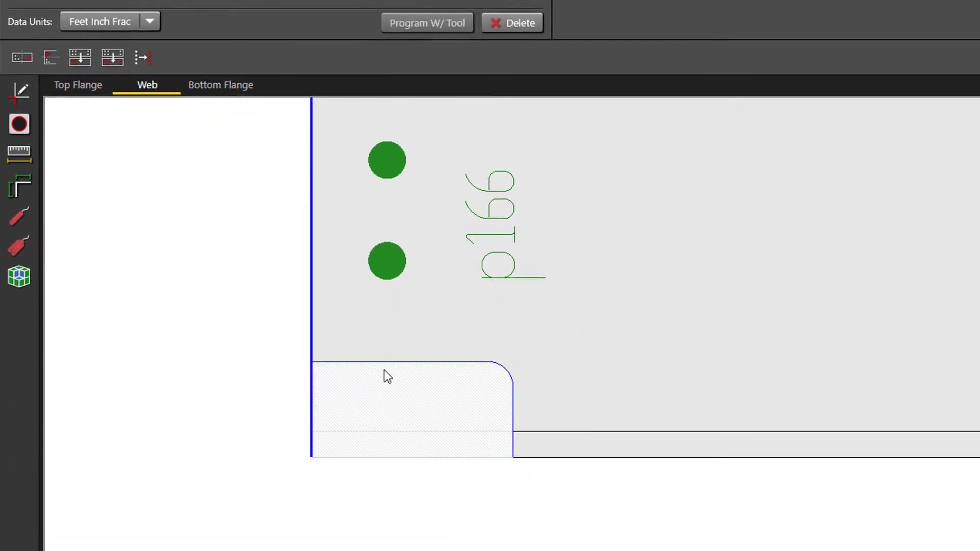
left_click(384, 368)
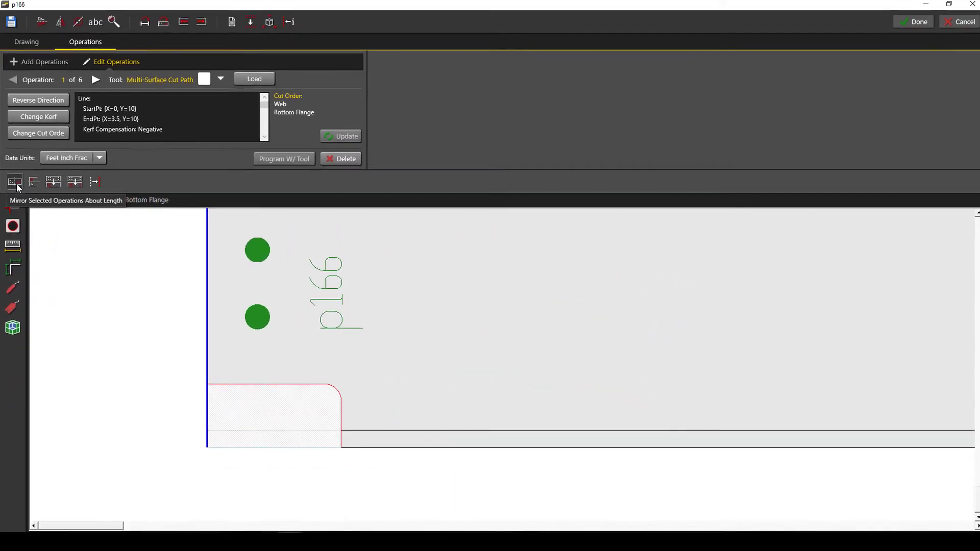
left_click(16, 186)
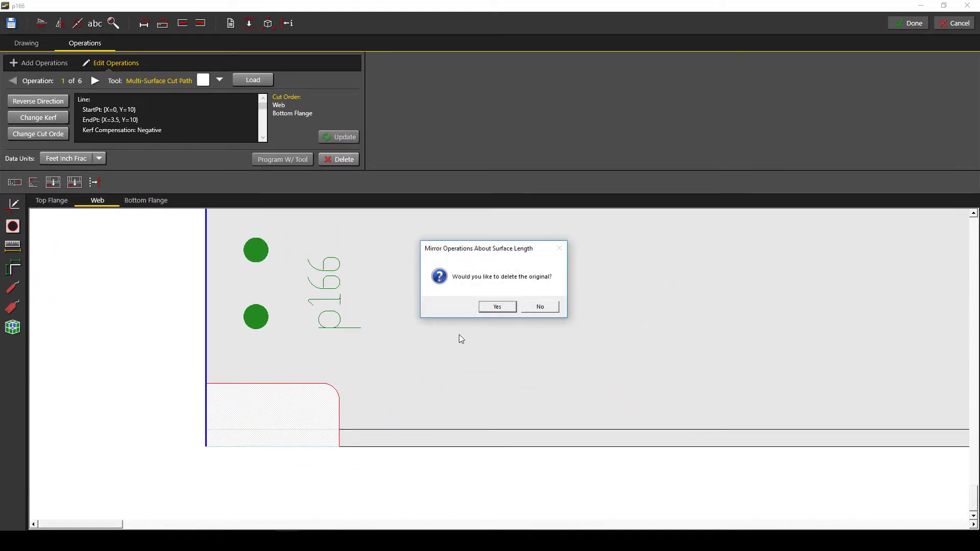
left_click(536, 308)
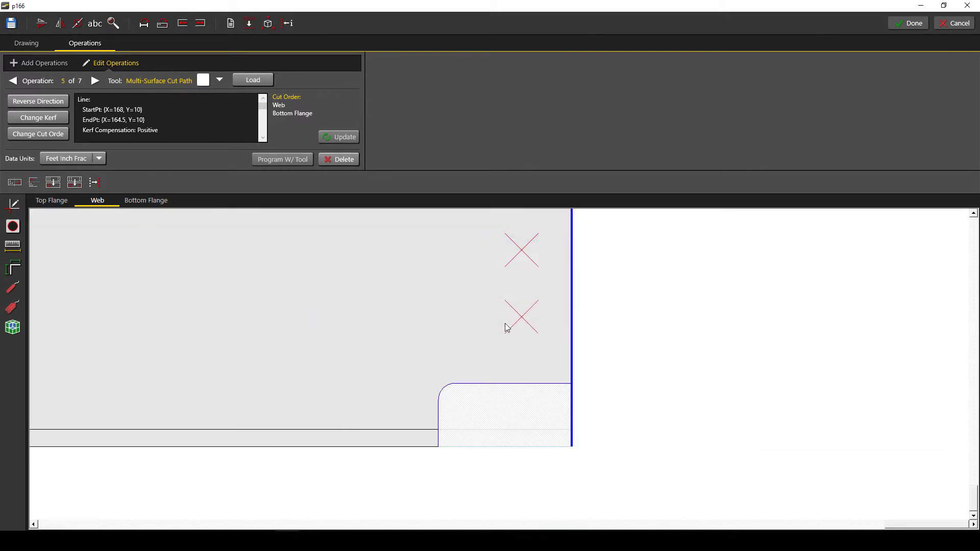
scroll(264, 368, "down", 3)
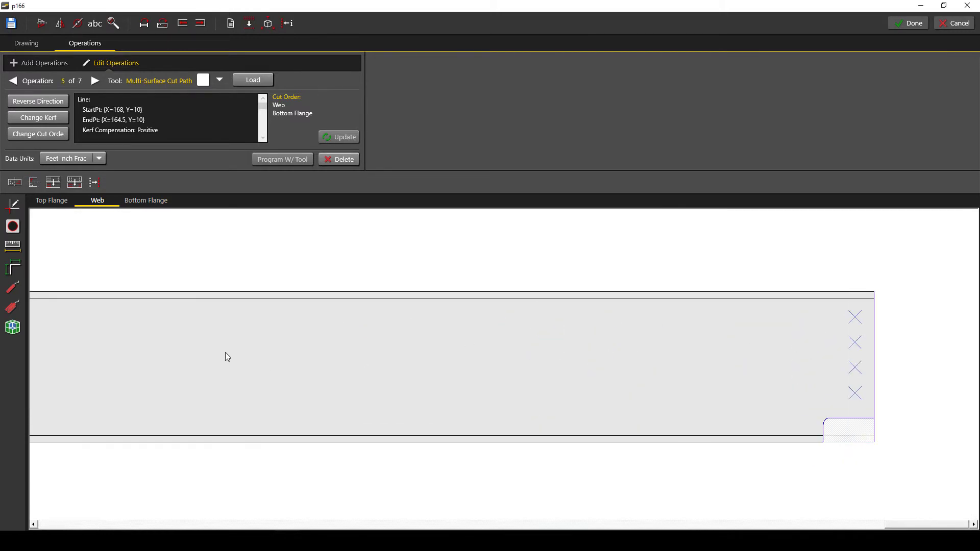
middle_click_drag(225, 353, 331, 368)
scroll(331, 368, "down", 3)
middle_click_drag(224, 375, 335, 375)
scroll(183, 388, "up", 5)
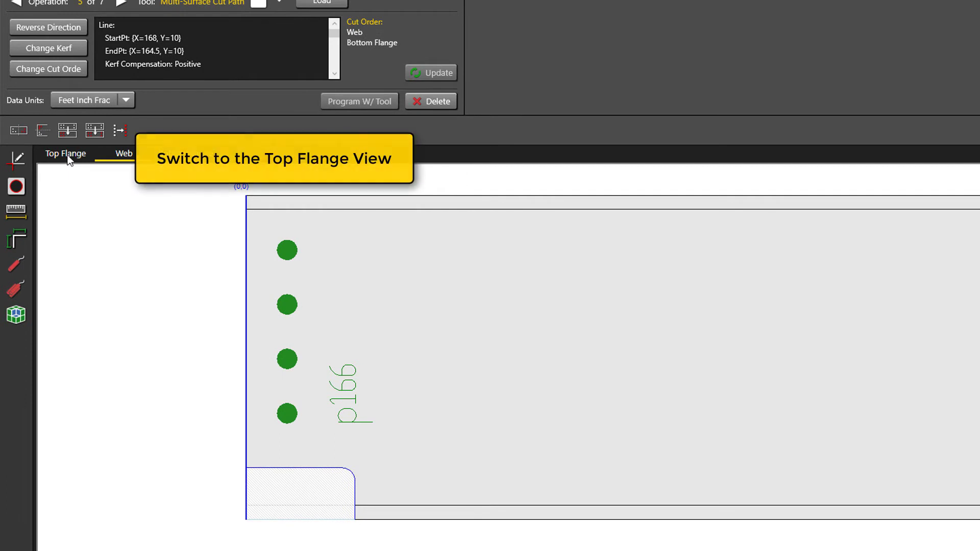
Prepare to add operations on the Top Flange and set its coordinate system to the head end, centred on the flange
left_click(69, 159)
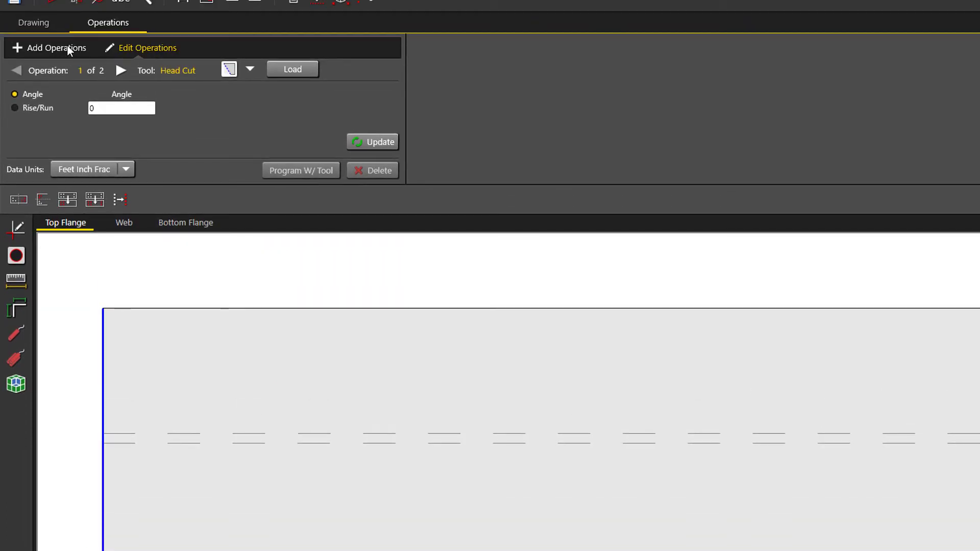
left_click(67, 47)
type("A")
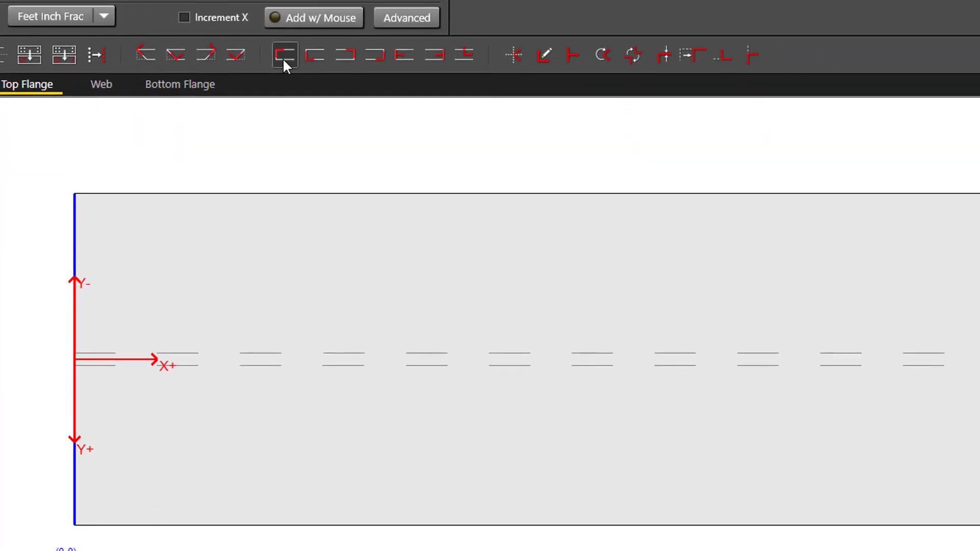
left_click(279, 29)
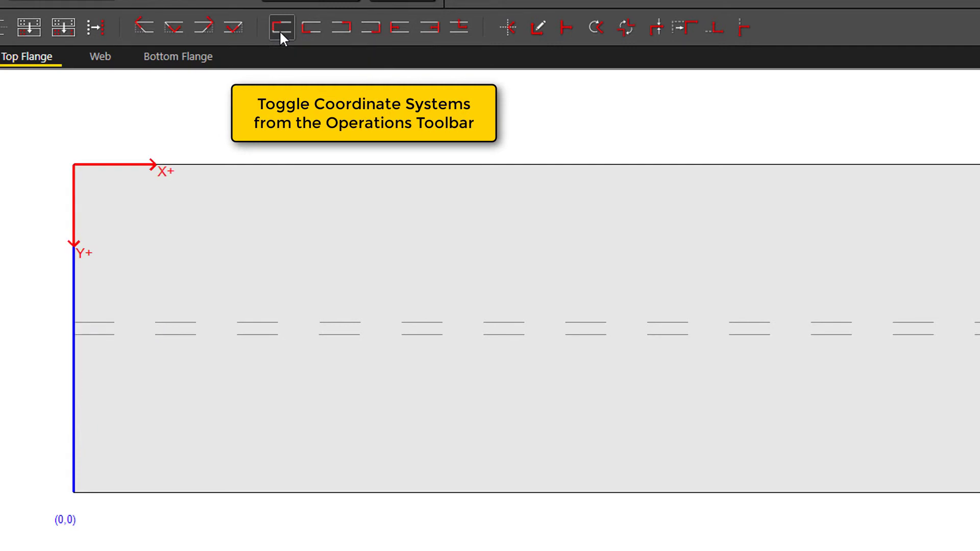
left_click(303, 30)
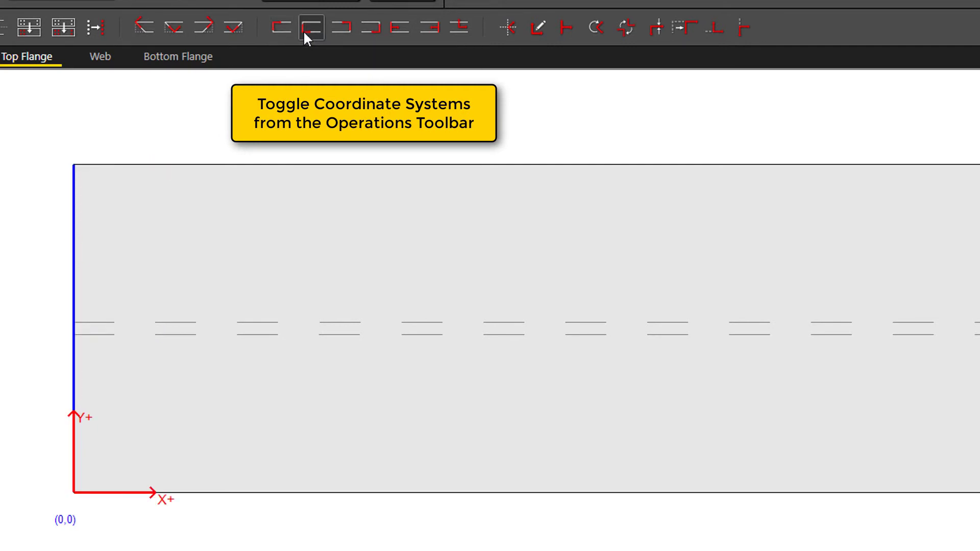
left_click(392, 32)
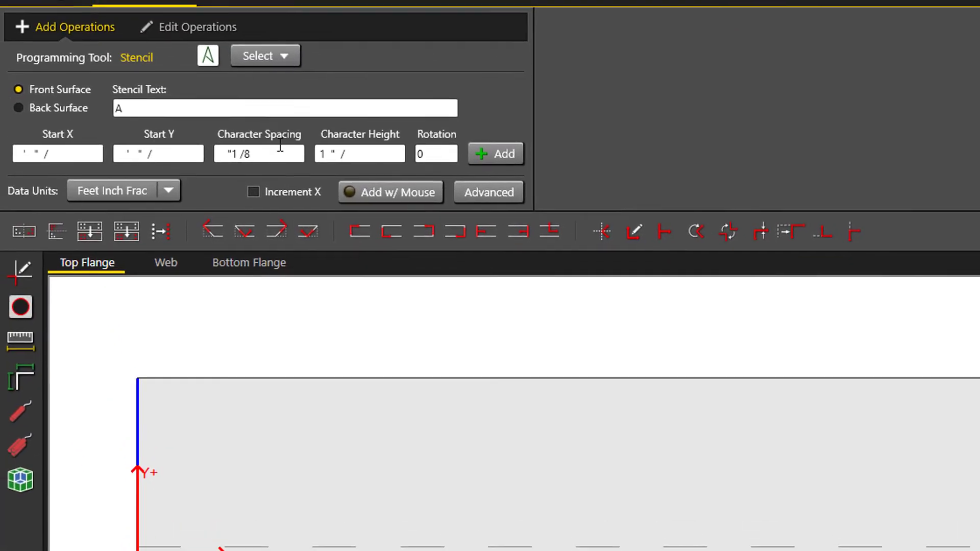
Choose the 11/16:RD hole as the programming tool for the Top Flange
left_click(266, 61)
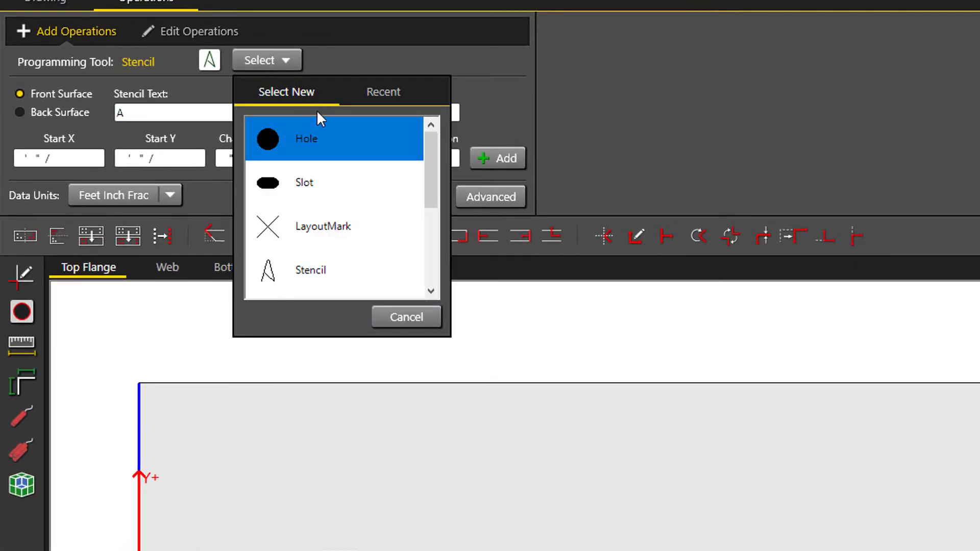
left_click(326, 139)
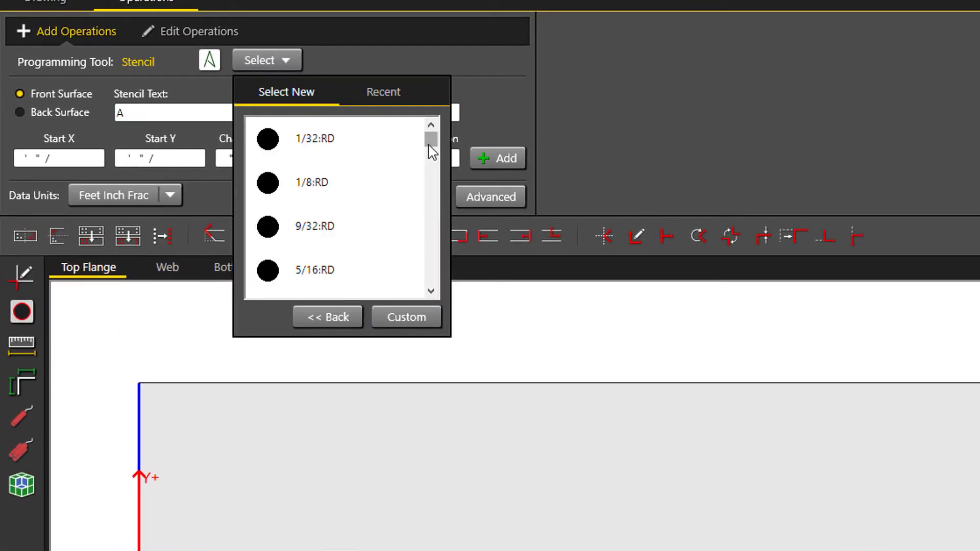
left_click_drag(432, 141, 439, 164)
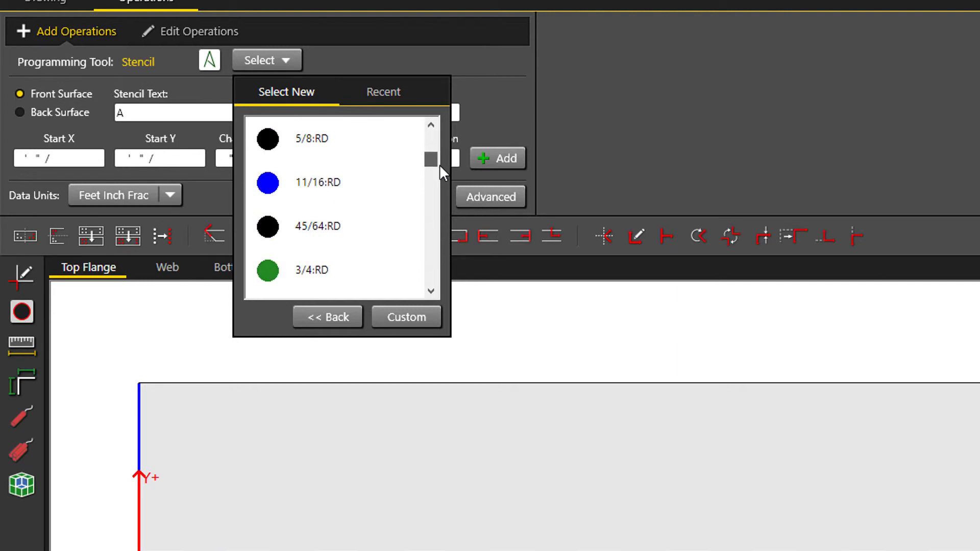
left_click(334, 185)
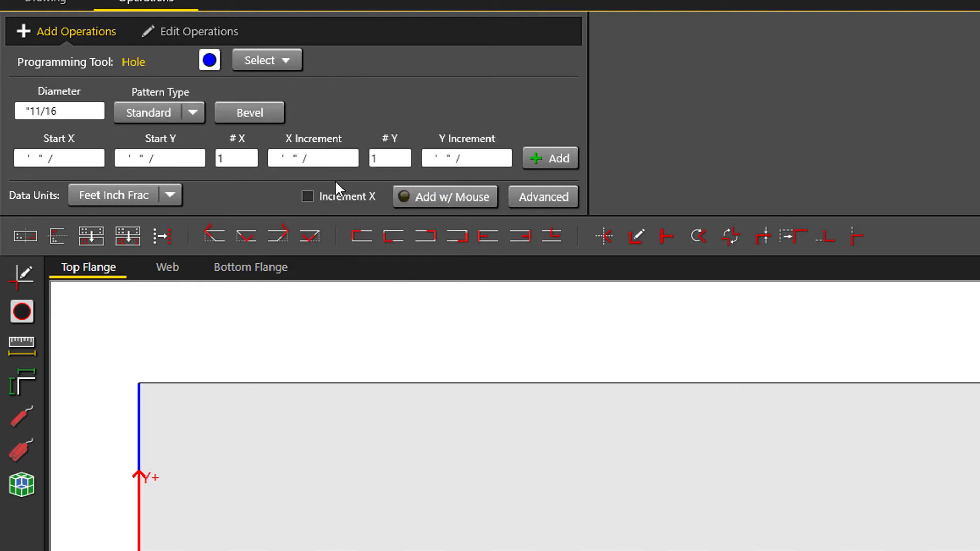
Add the Top Flange hole pattern at Start X 2", Start Y 4", with 2 holes along X at a 3" increment
left_click(38, 157)
type("2")
key("Tab")
type("4")
key("Tab")
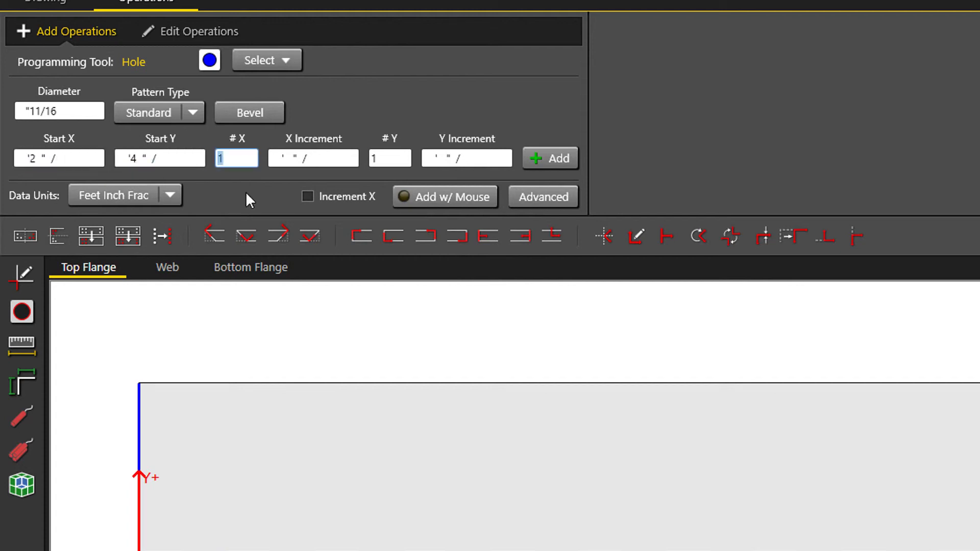
type("2")
key("Tab")
type("3")
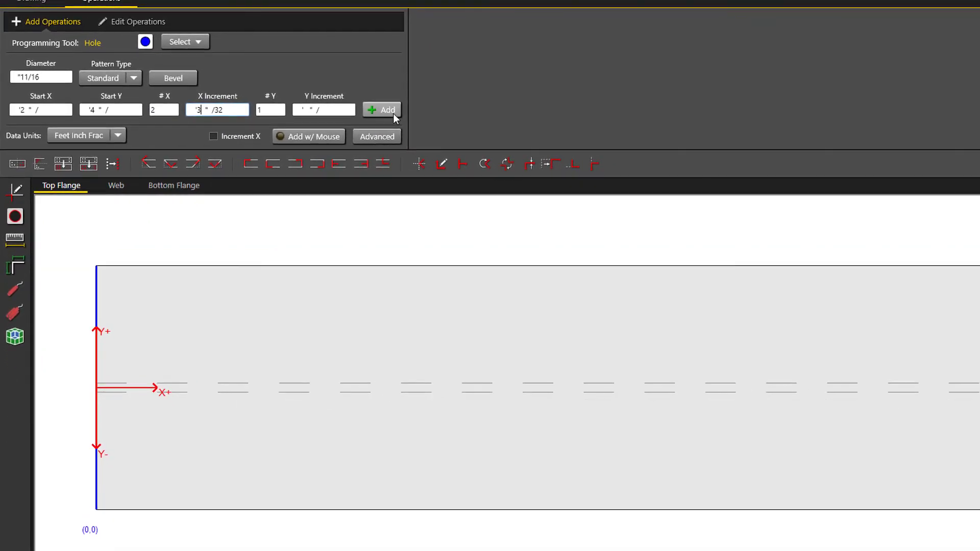
left_click(392, 113)
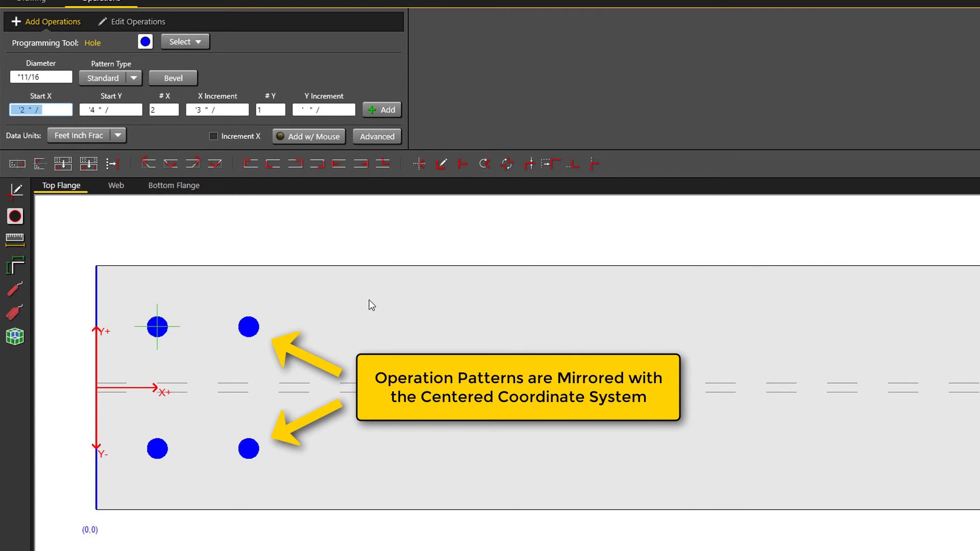
Inspect the part in 3D, checking the head-end holes and stencil and the far-end layout marks and cut
left_click(115, 186)
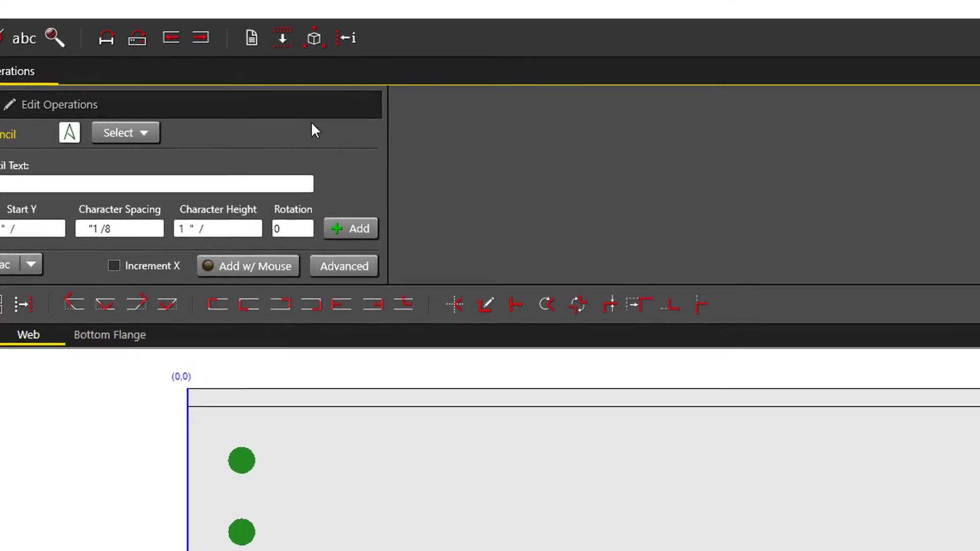
left_click(316, 47)
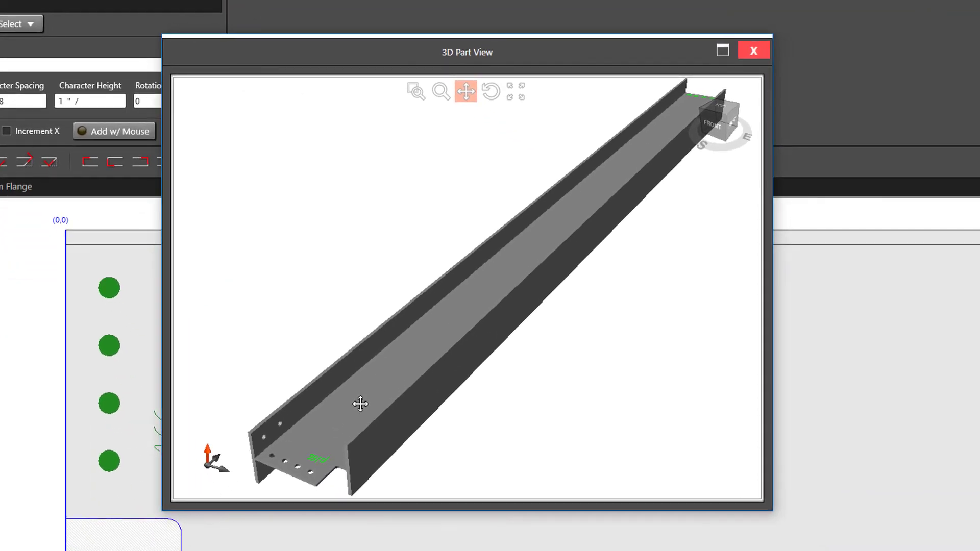
scroll(415, 358, "up", 5)
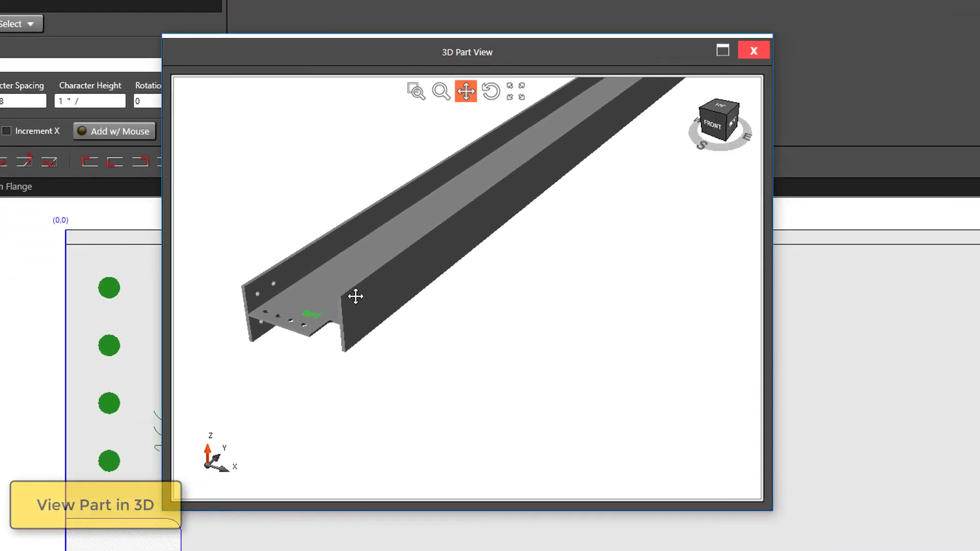
scroll(297, 311, "up", 3)
left_click_drag(297, 311, 348, 305)
middle_click_drag(330, 253, 366, 264)
scroll(377, 274, "down", 3)
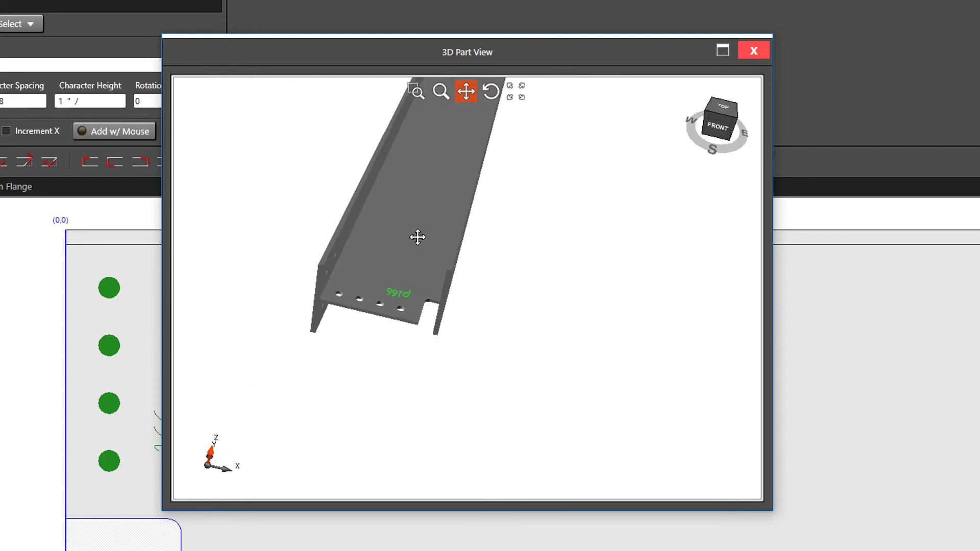
left_click_drag(416, 236, 375, 375)
left_click_drag(427, 205, 461, 193)
scroll(448, 175, "up", 5)
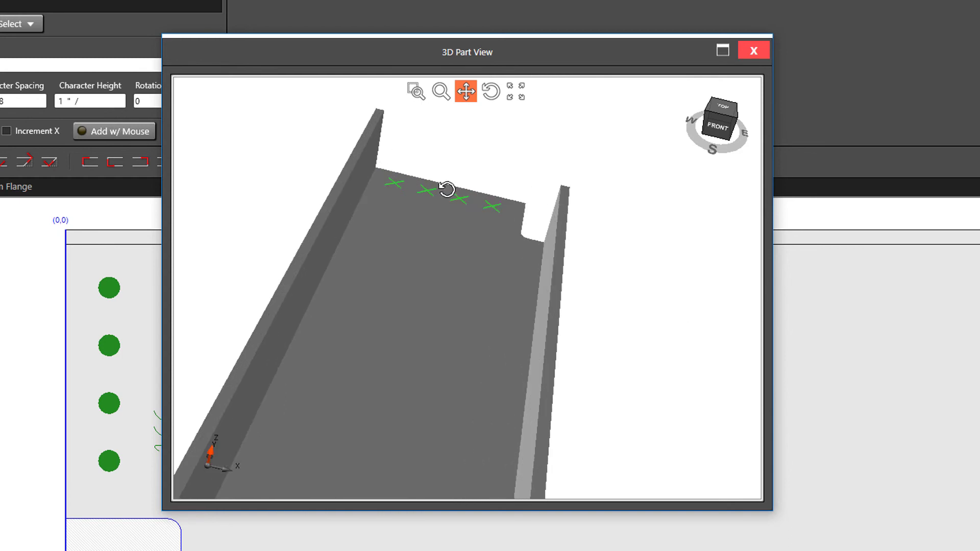
middle_click_drag(446, 188, 363, 227)
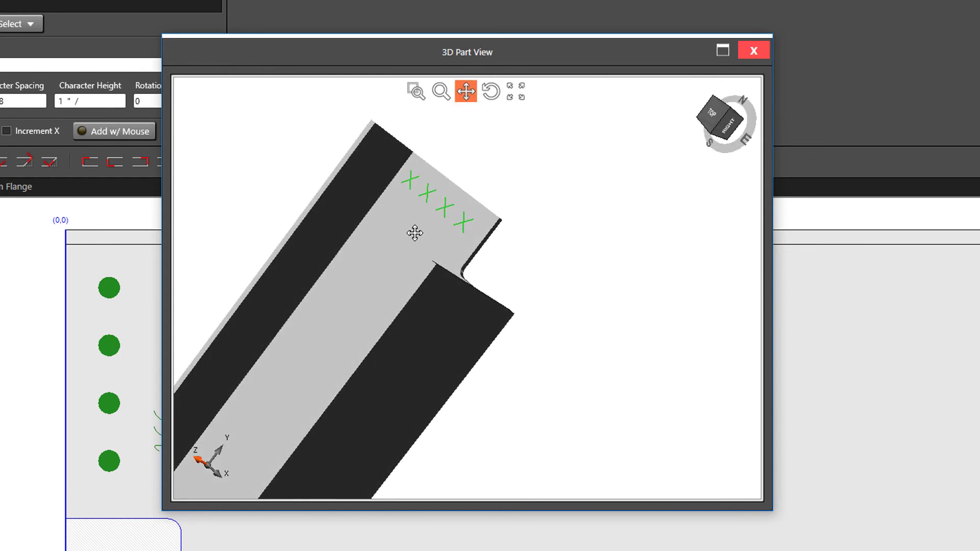
left_click_drag(413, 229, 401, 258)
middle_click_drag(431, 221, 455, 239)
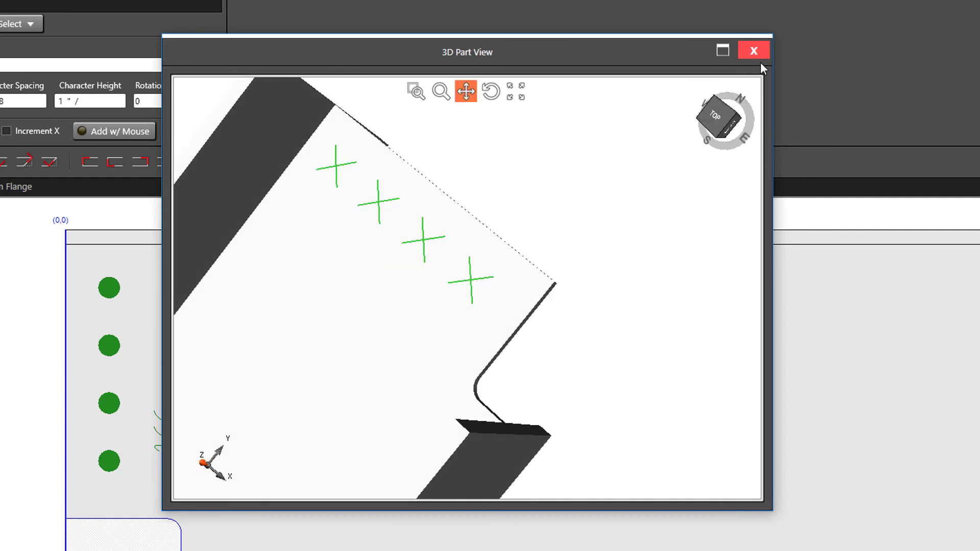
left_click(760, 57)
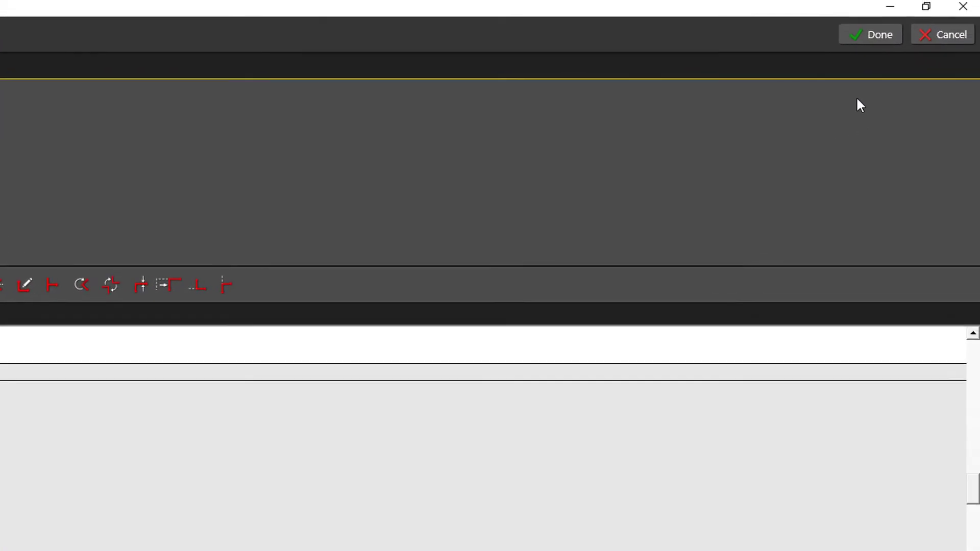
Finish editing part p166 and save the changes made to it
left_click(873, 36)
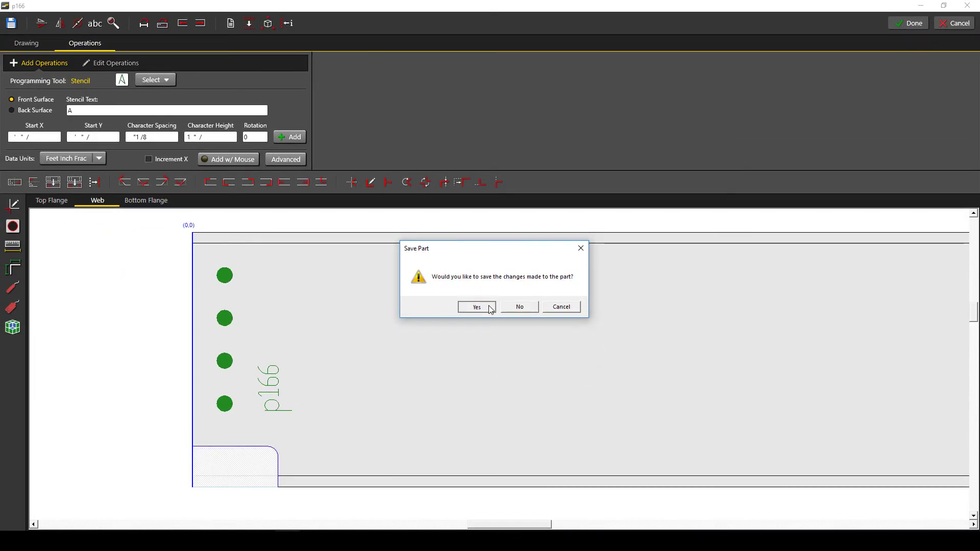
left_click(488, 306)
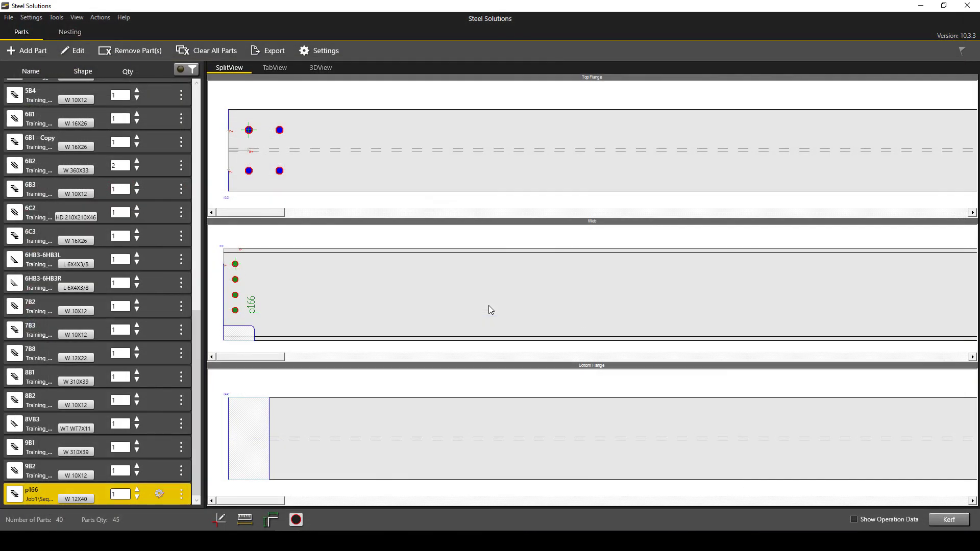